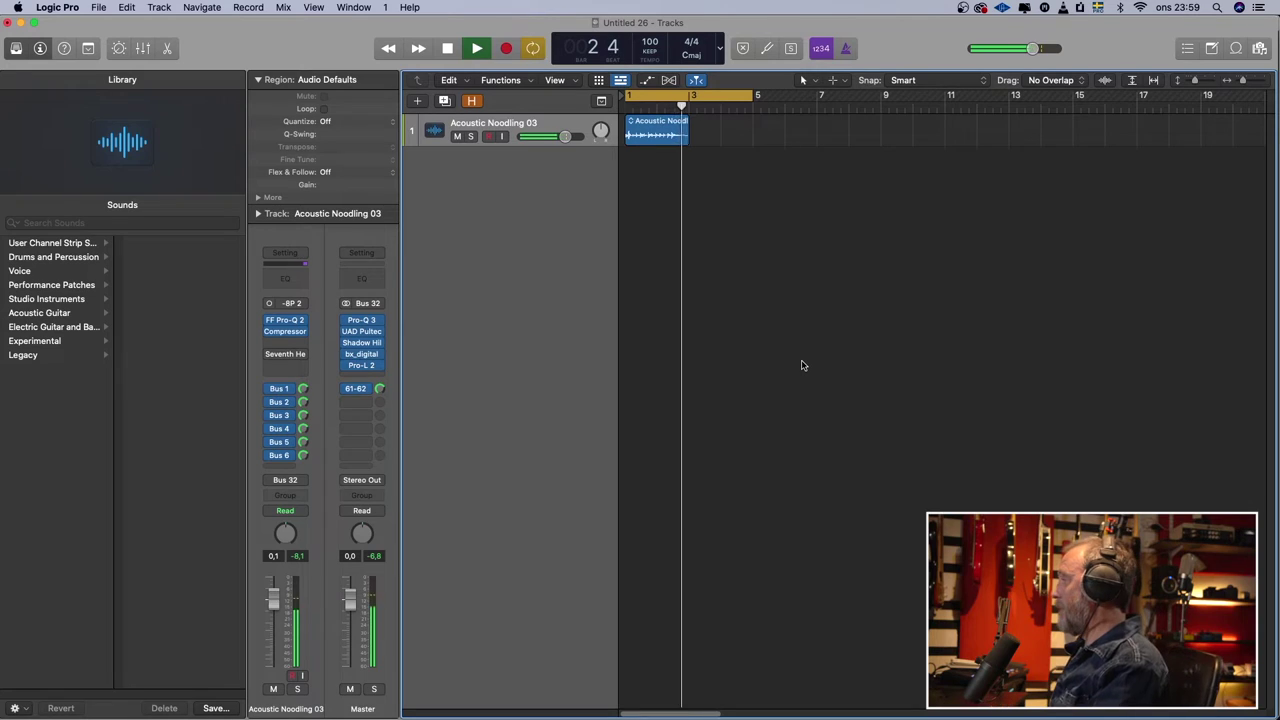
Audition the Seventh Heaven insert on the acoustic guitar channel, reduce its mix to 0 / -11.0 dB, and bypass it.
key(space)
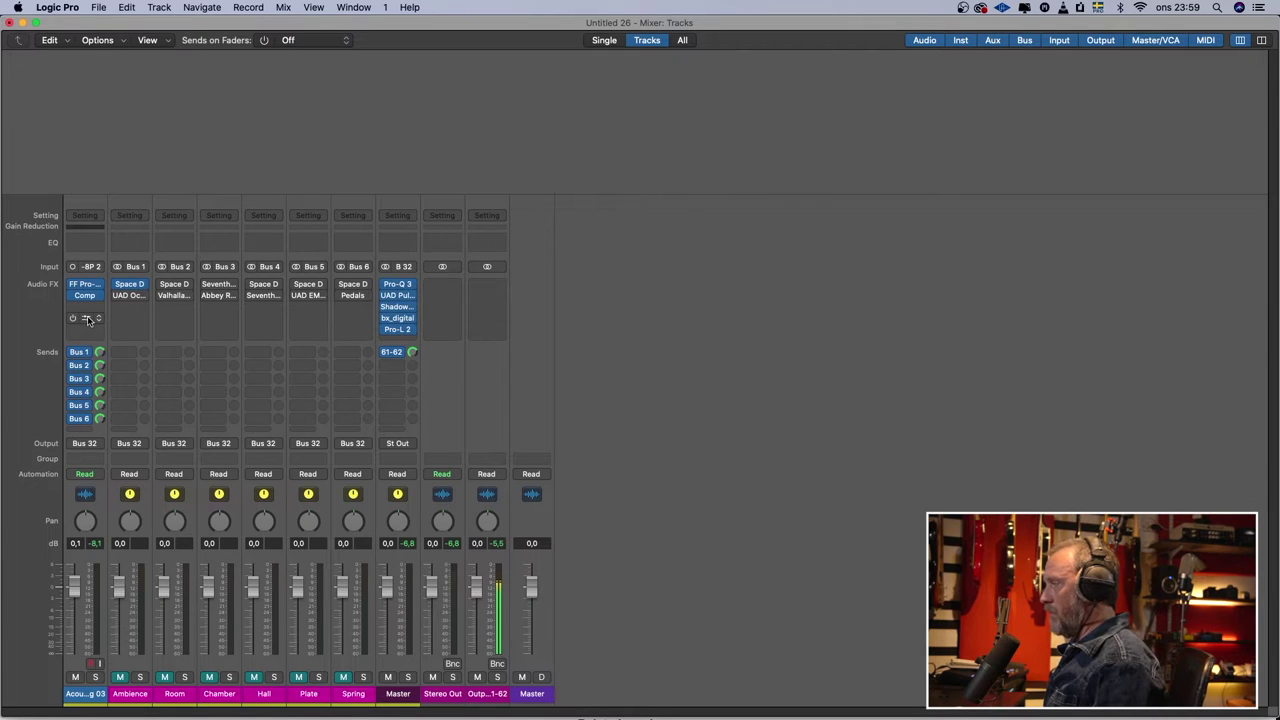
click(100, 317)
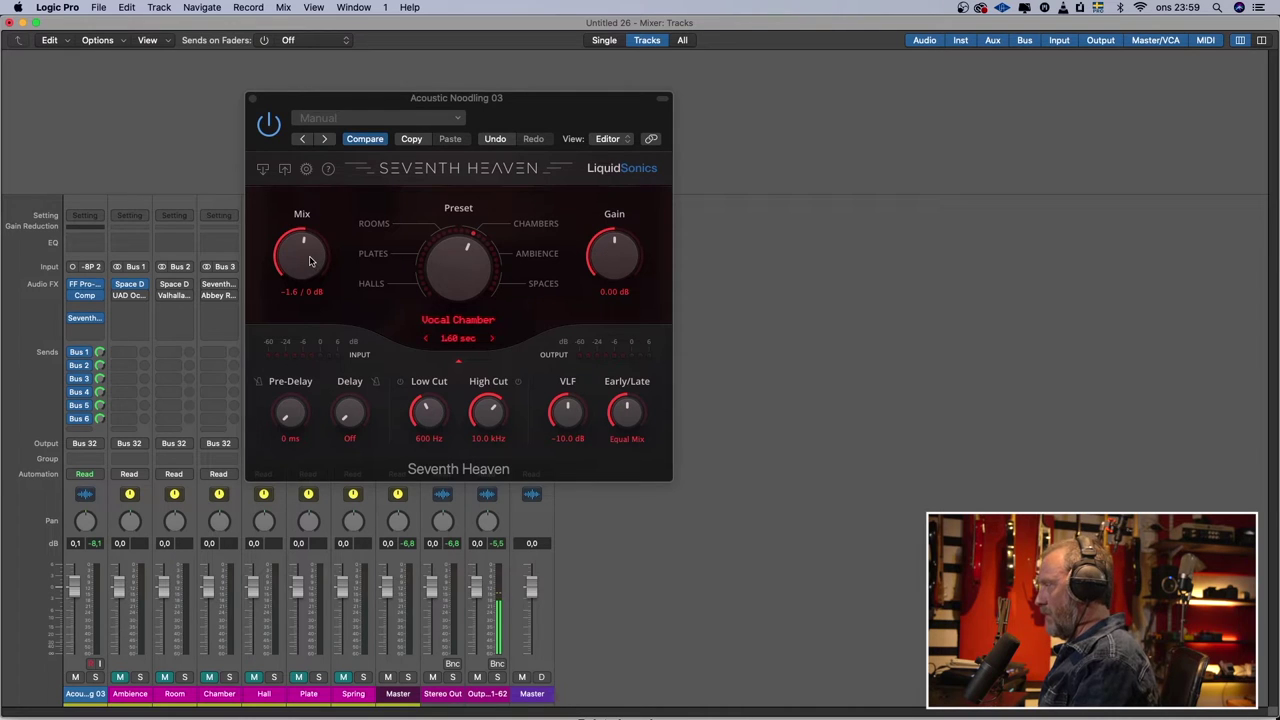
drag(318, 262, 303, 289)
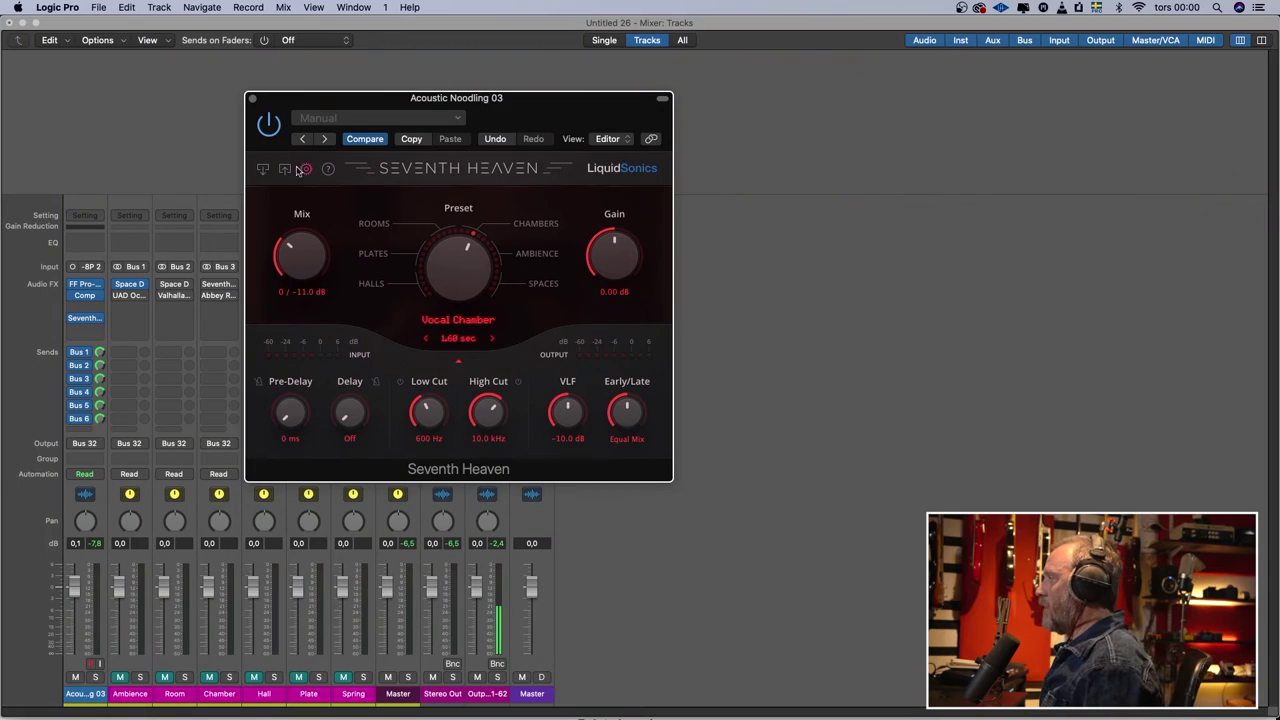
click(252, 99)
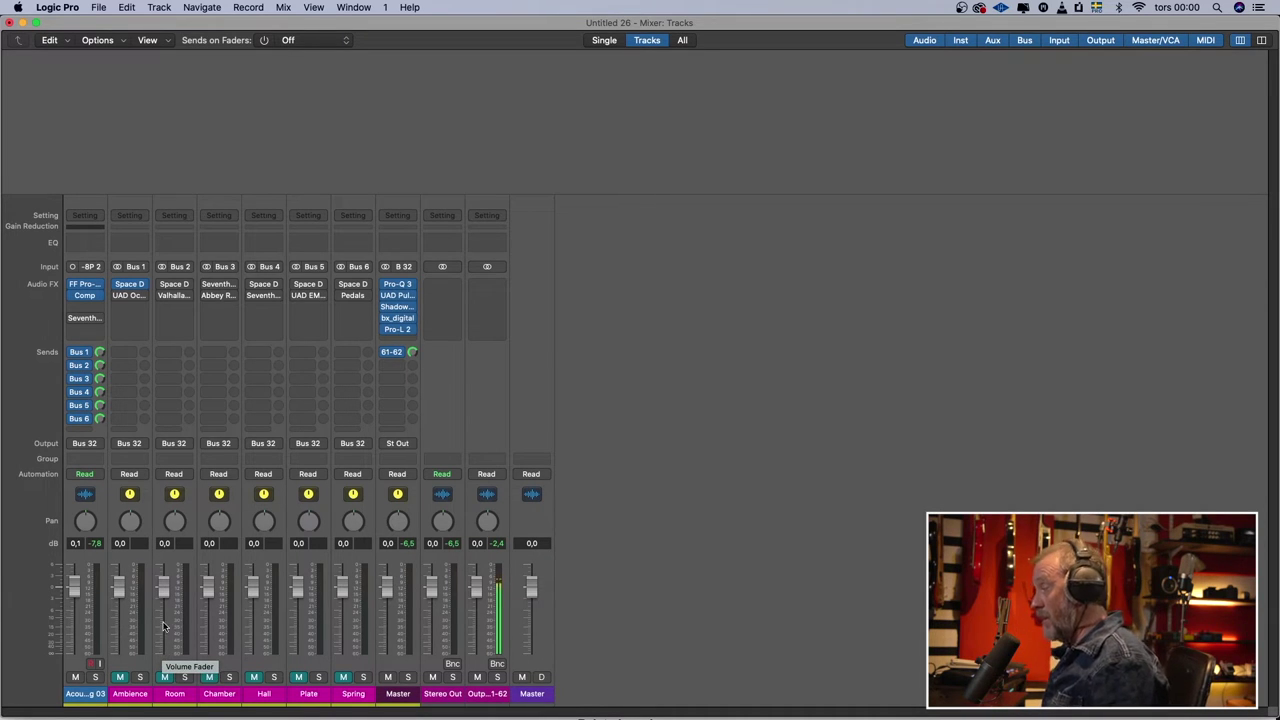
Unmute the Ambience bus and audition Space Designer's 0.4s Snare Chamber, switching to UAD Ocean Way Studios for comparison.
click(129, 285)
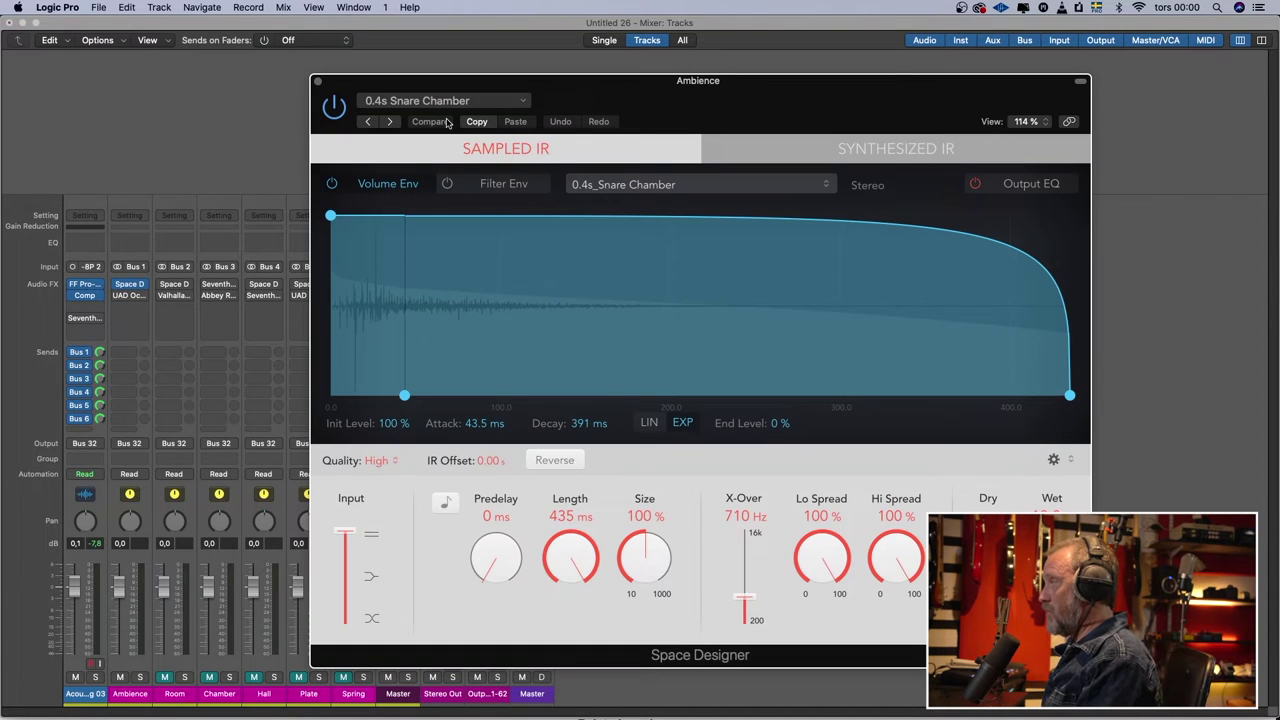
click(318, 81)
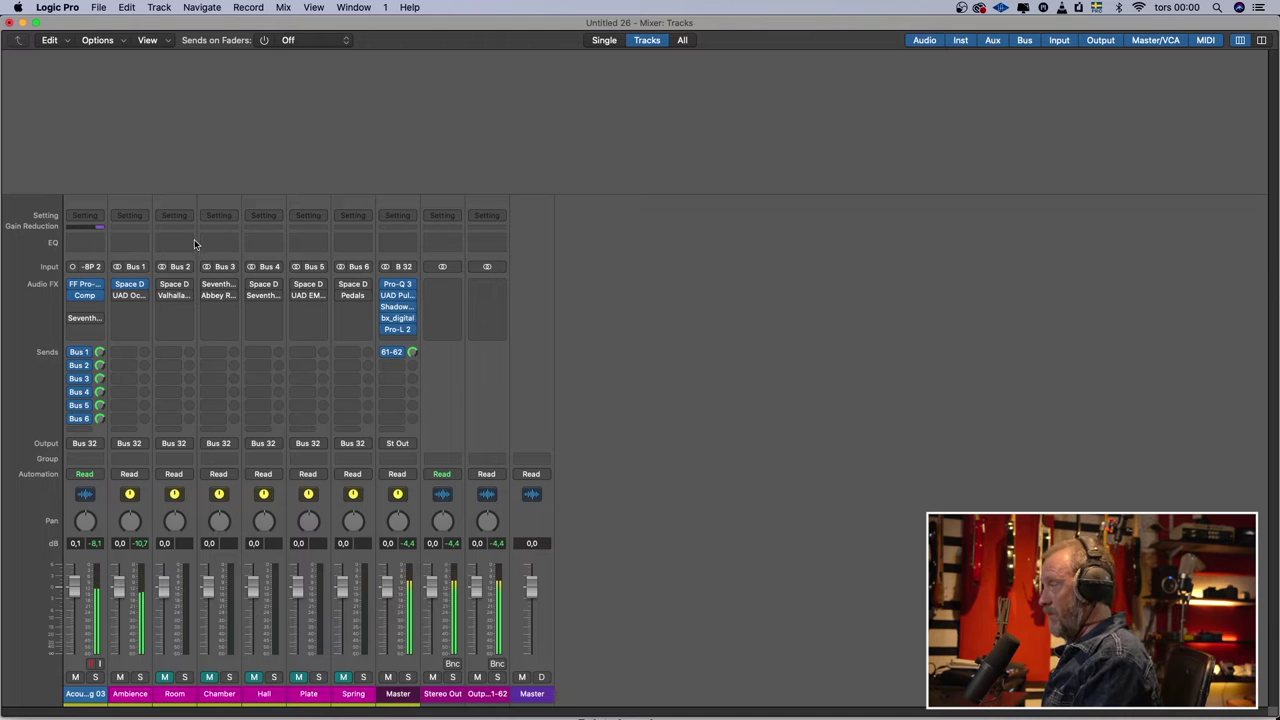
click(133, 296)
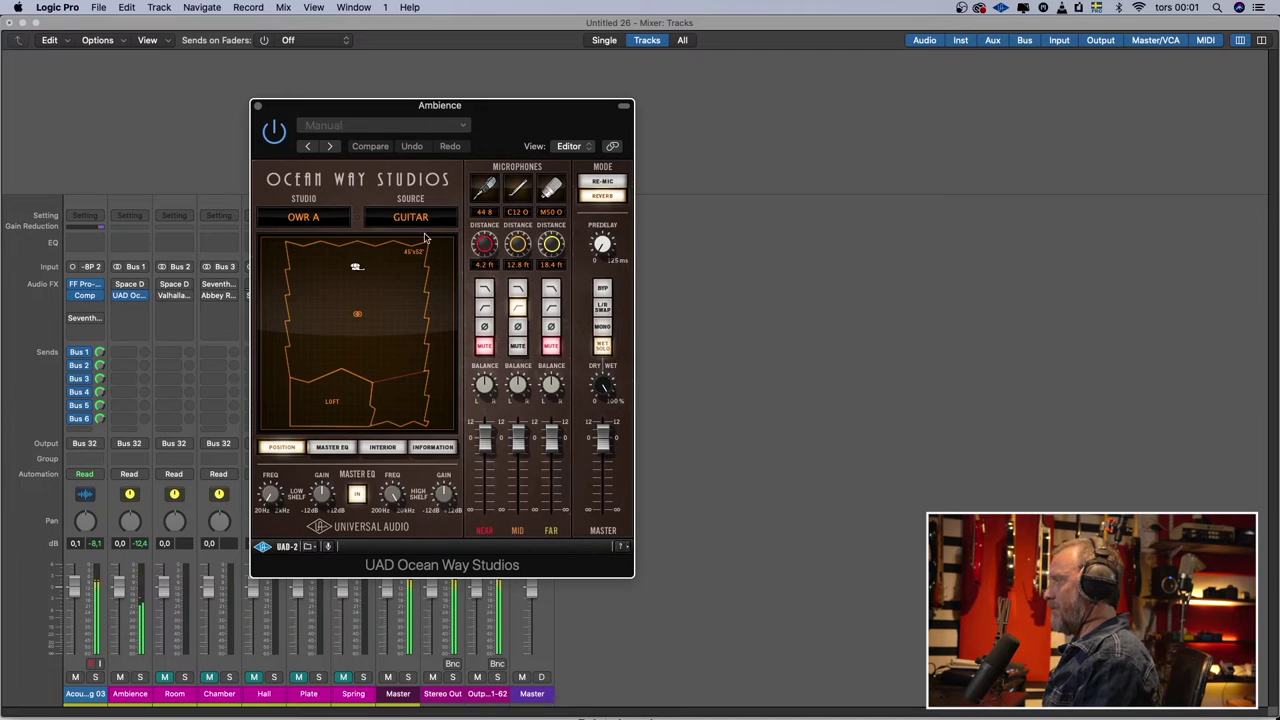
click(274, 134)
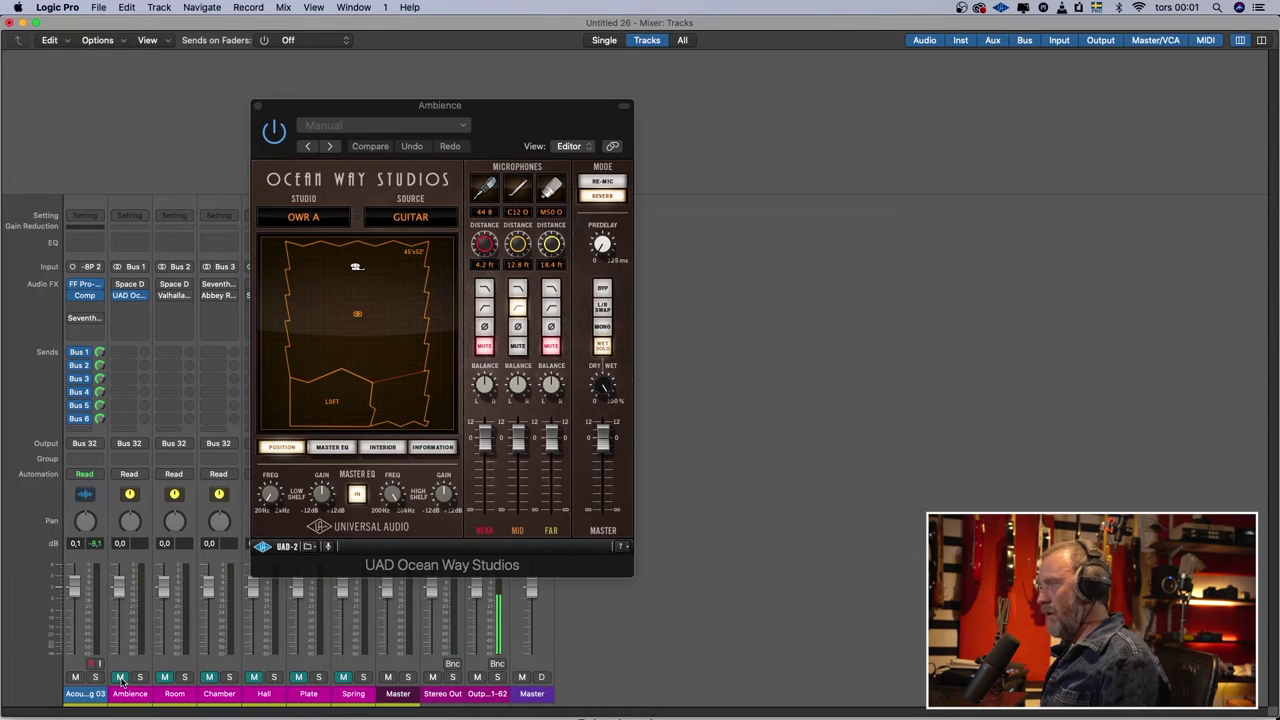
key(v)
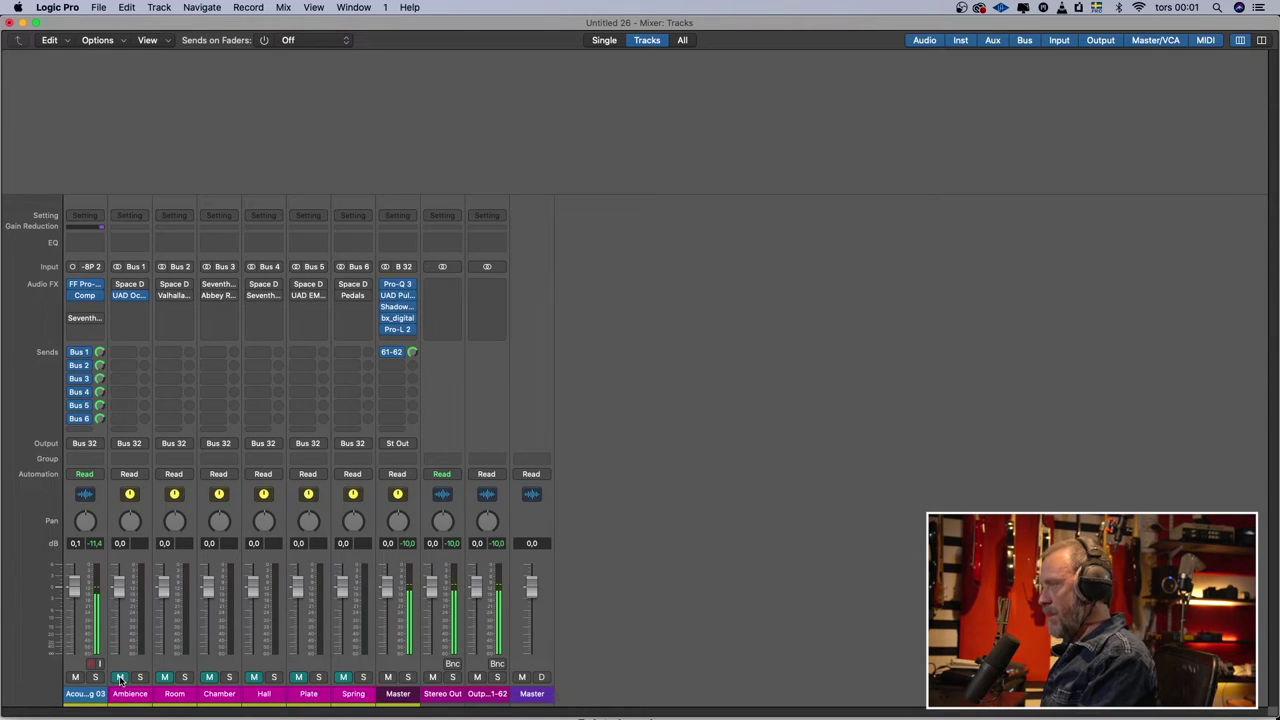
click(120, 678)
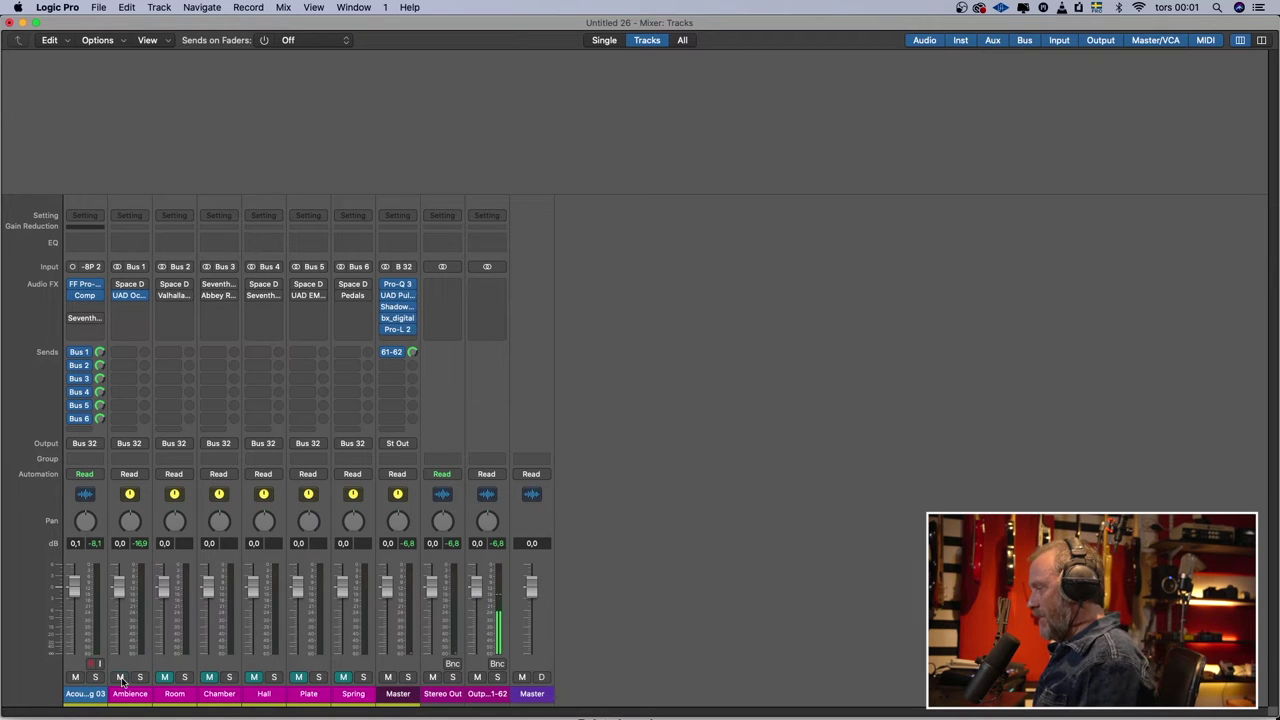
Solo out the Room bus by muting Ambience, audition Space Designer's 1.1s Cello Studio Room, and switch to ValhallaRoom's LargeWoodRoom before muting Room.
click(166, 678)
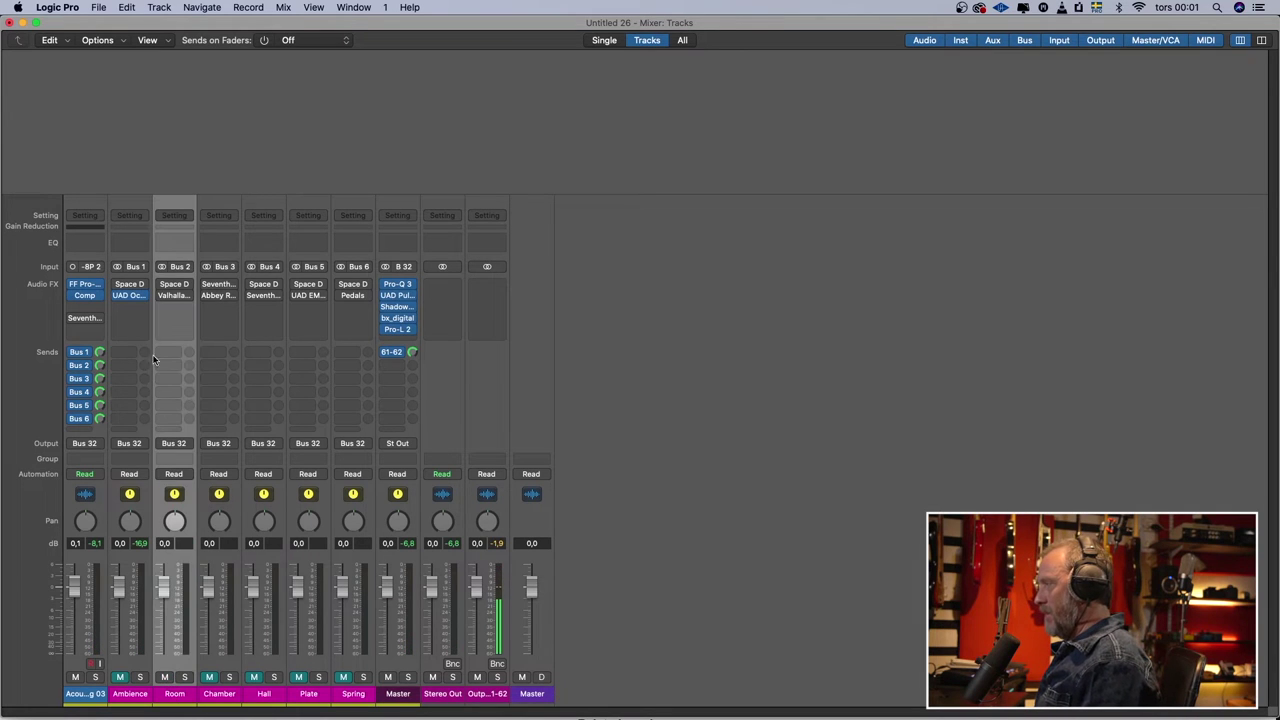
click(175, 288)
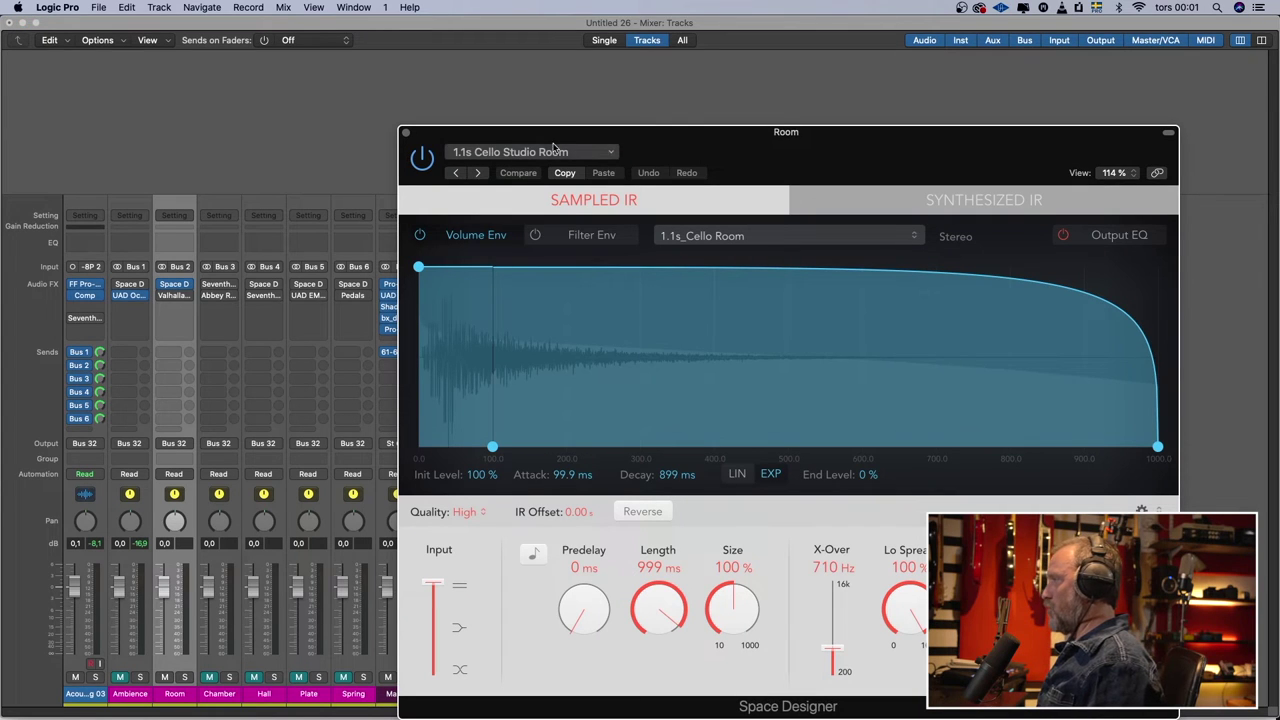
click(406, 133)
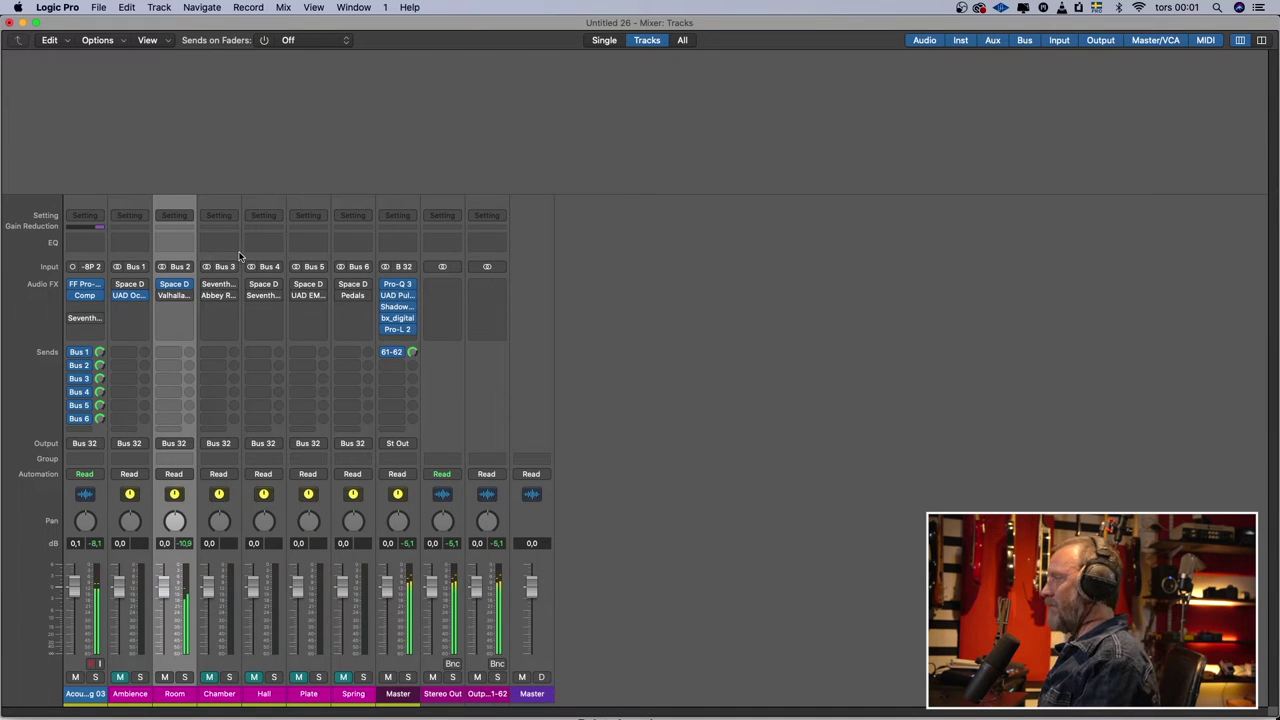
mouse_move(162, 286)
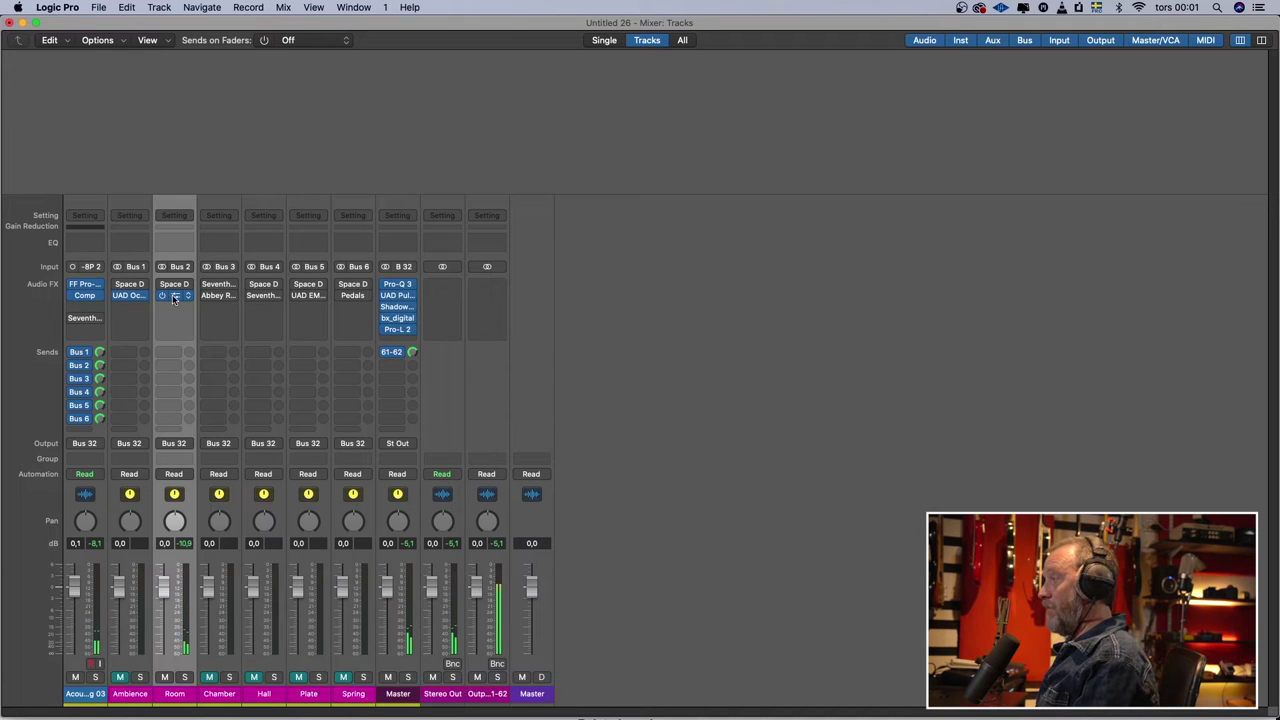
click(173, 297)
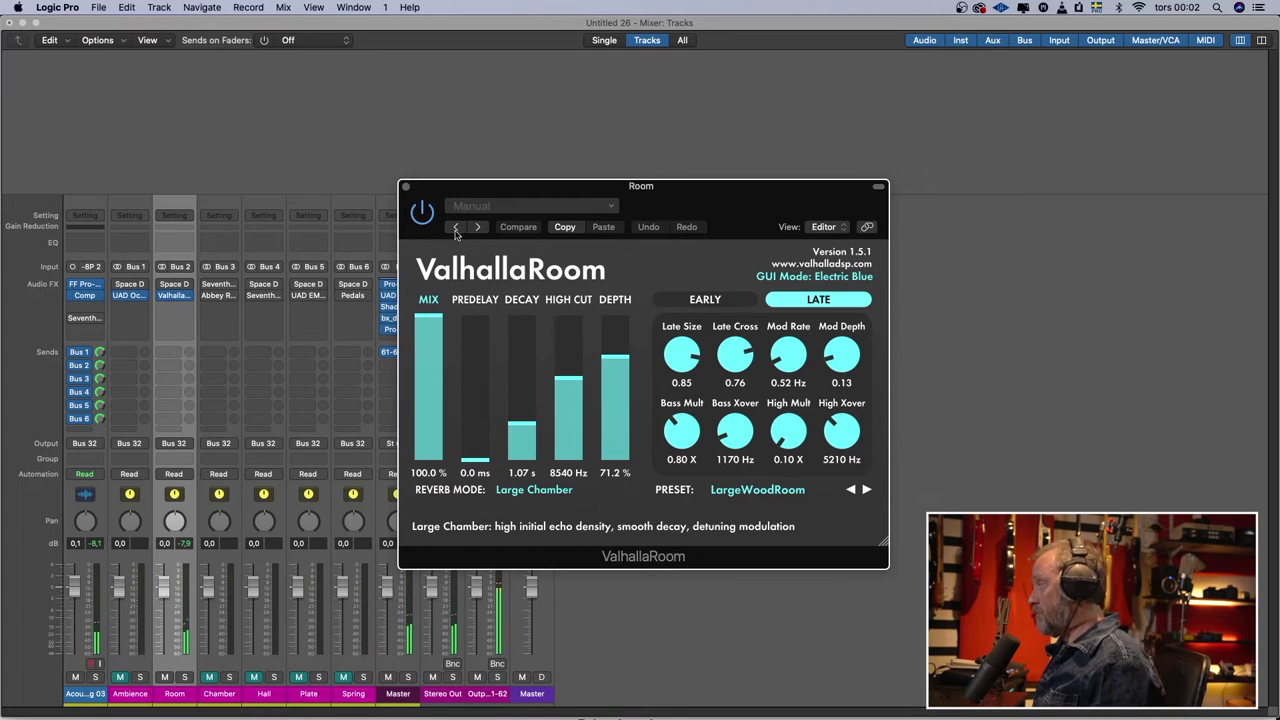
click(406, 188)
click(166, 678)
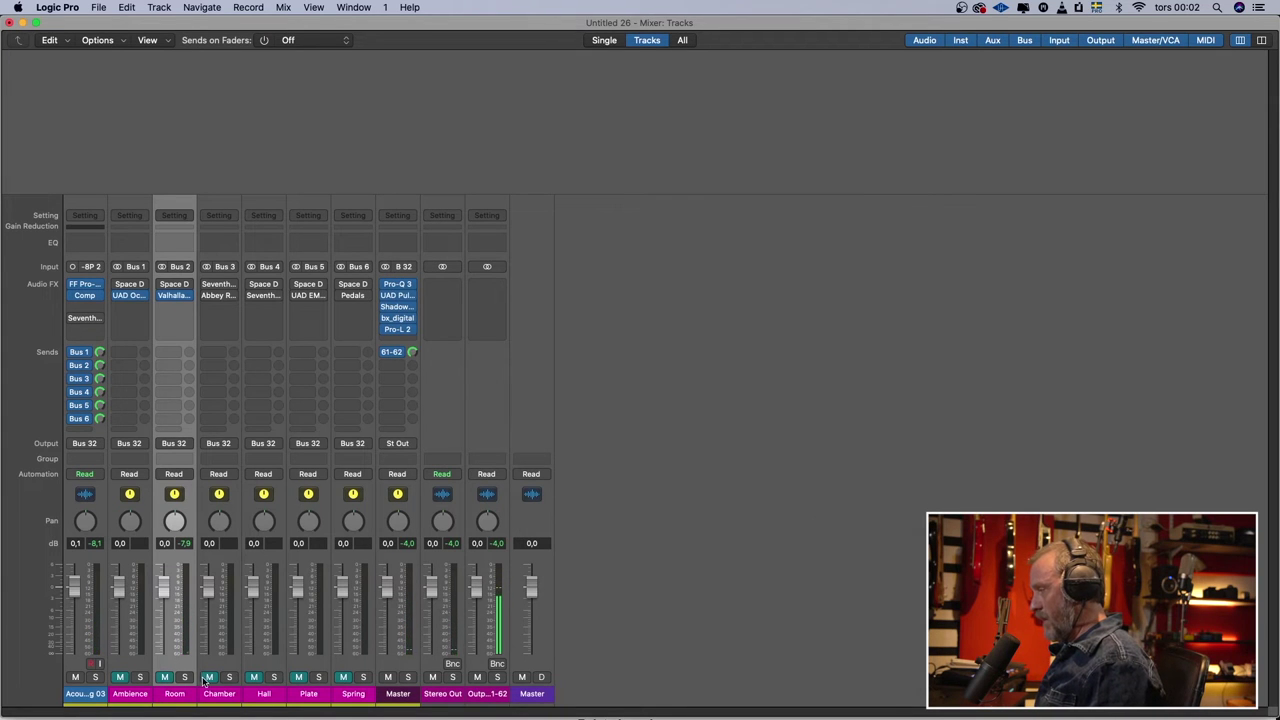
Audition Seventh Heaven's Vocal Chamber on the Chamber bus, switch to Abbey Road Chambers' Piano Chamber, and mute the bus.
click(226, 289)
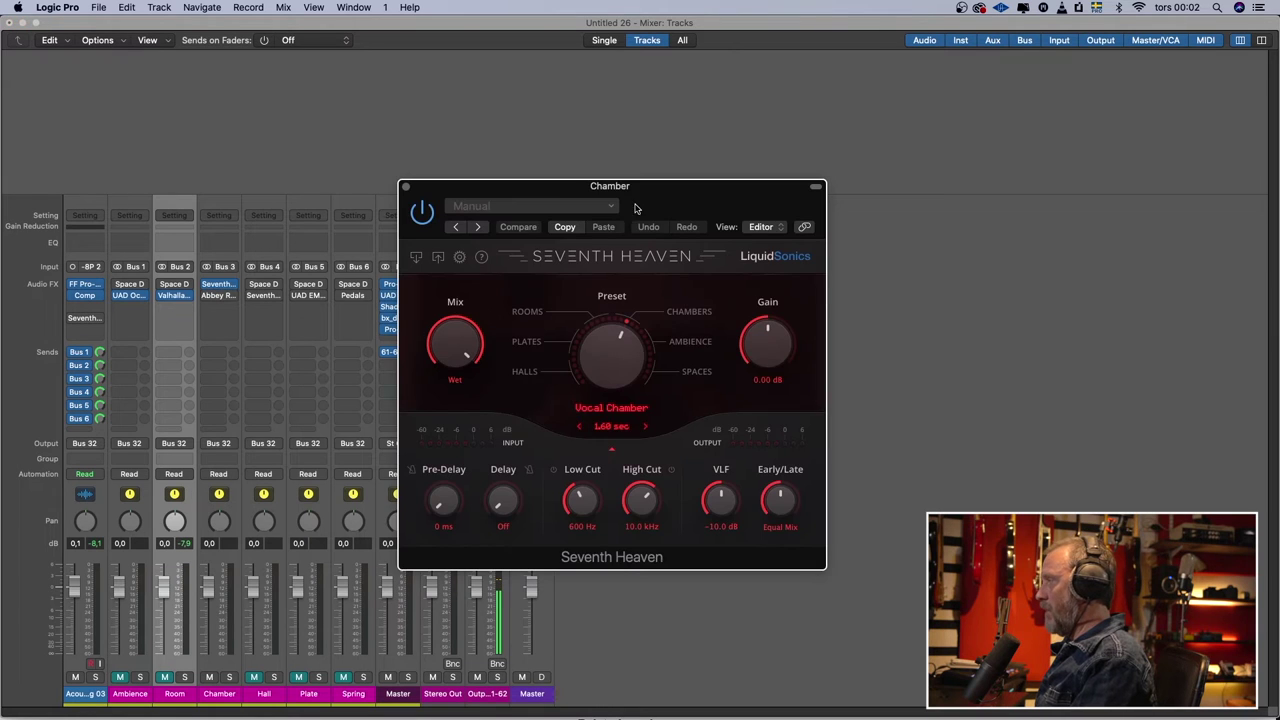
drag(645, 197, 468, 167)
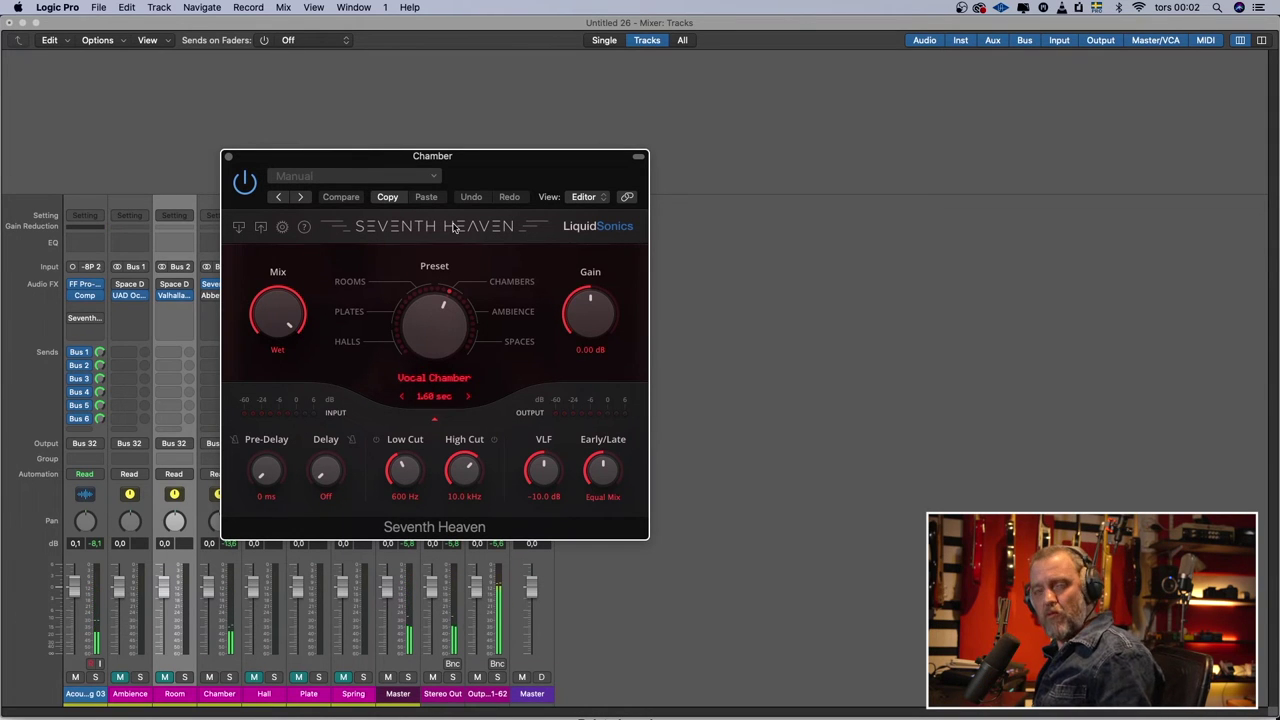
click(226, 157)
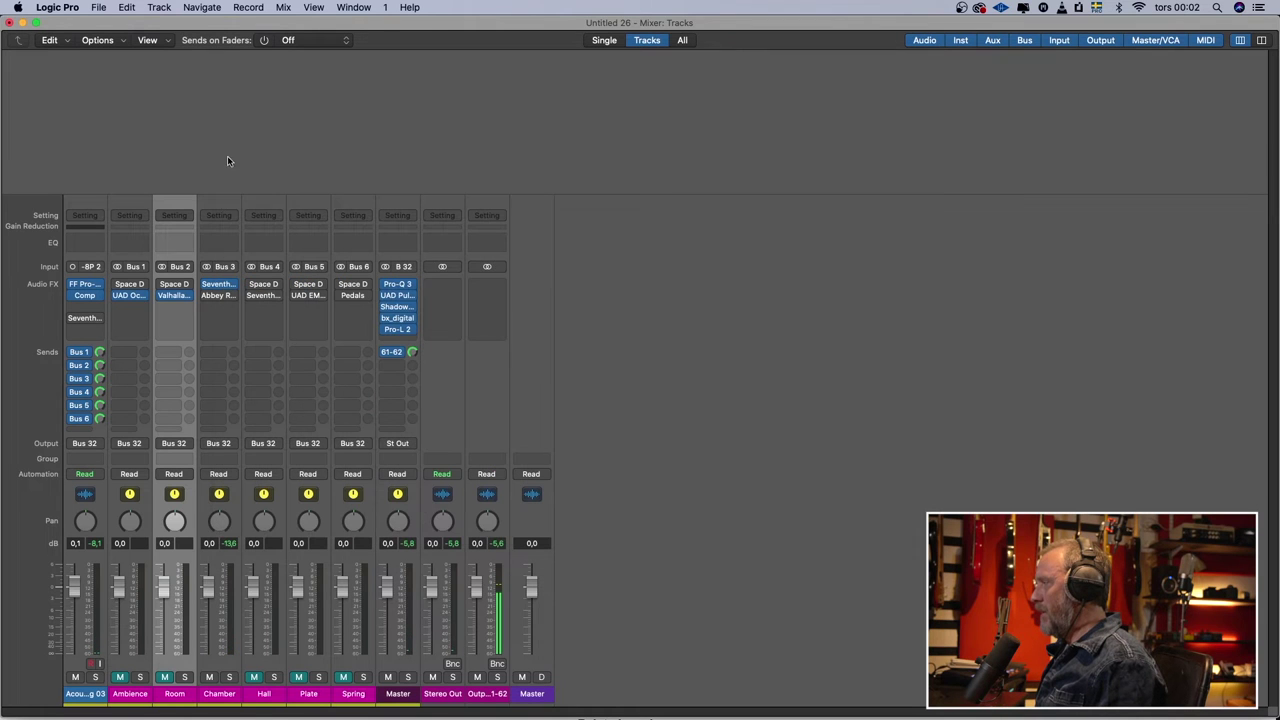
click(218, 296)
drag(629, 203, 473, 117)
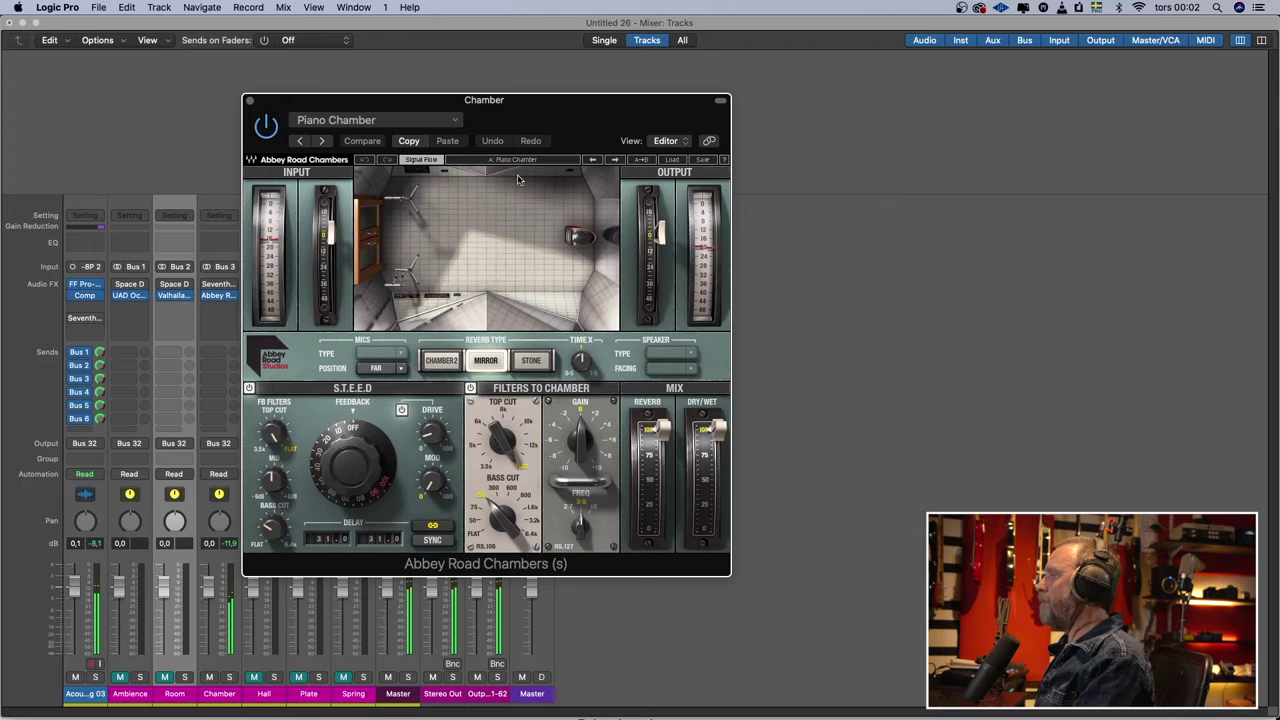
click(250, 101)
click(209, 678)
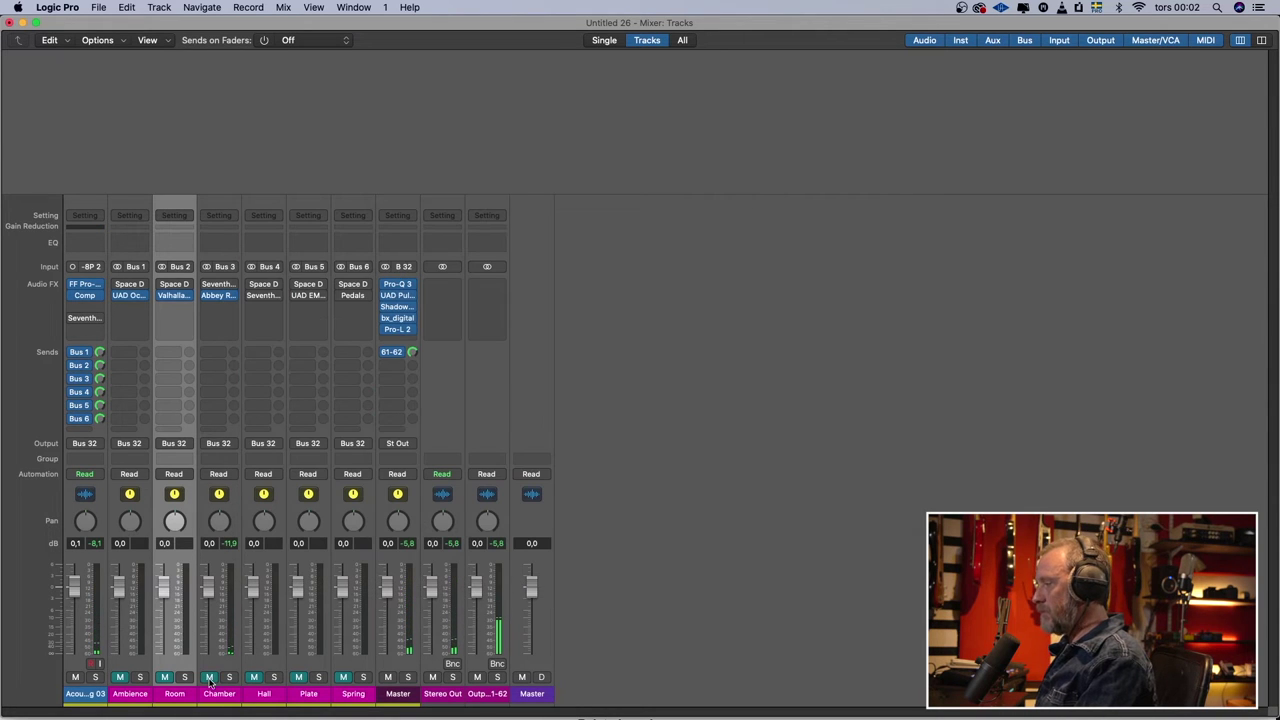
Unmute the Hall bus and audition Space Designer's 03.4s Warm Hall reverb, then bypass it.
click(268, 694)
mouse_move(272, 288)
click(268, 288)
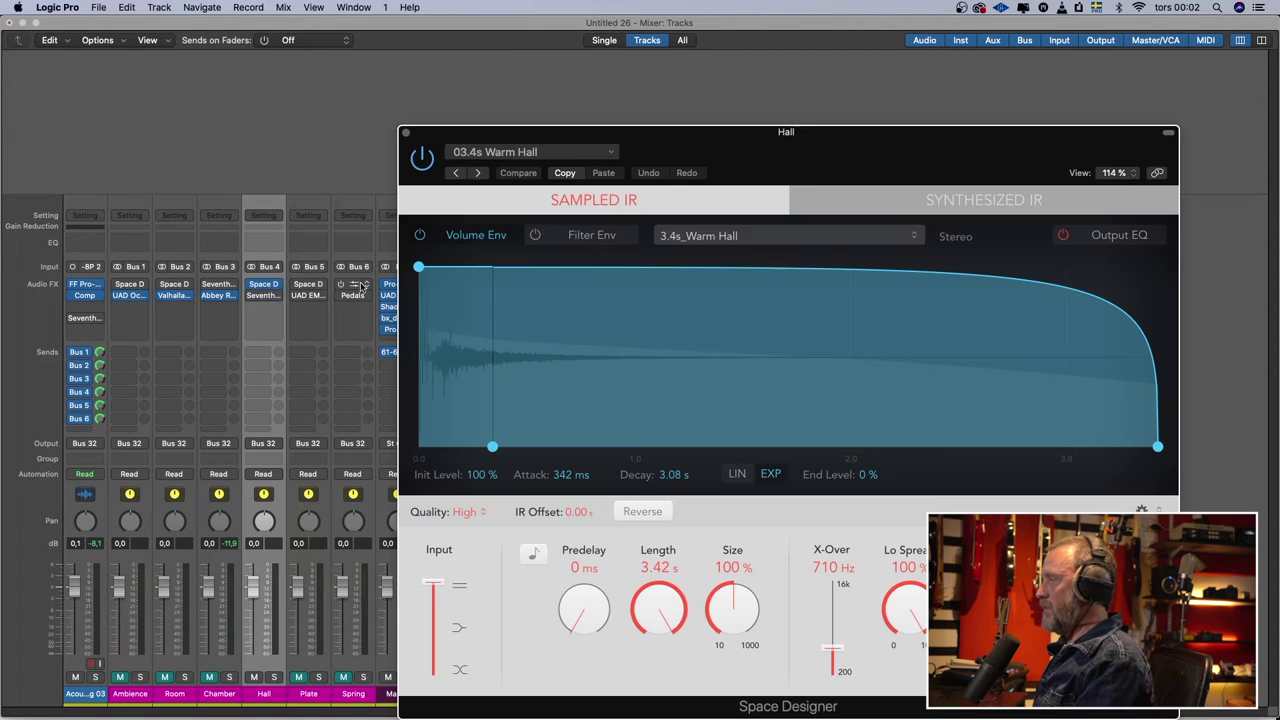
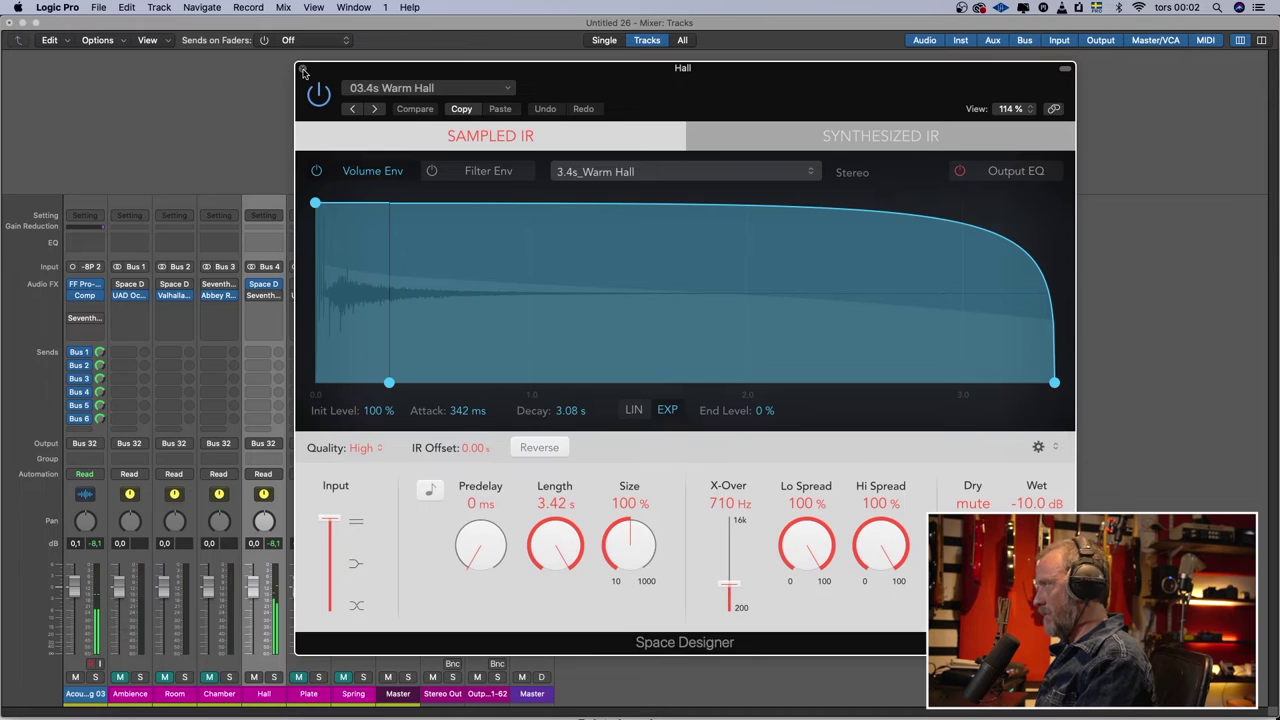
click(302, 70)
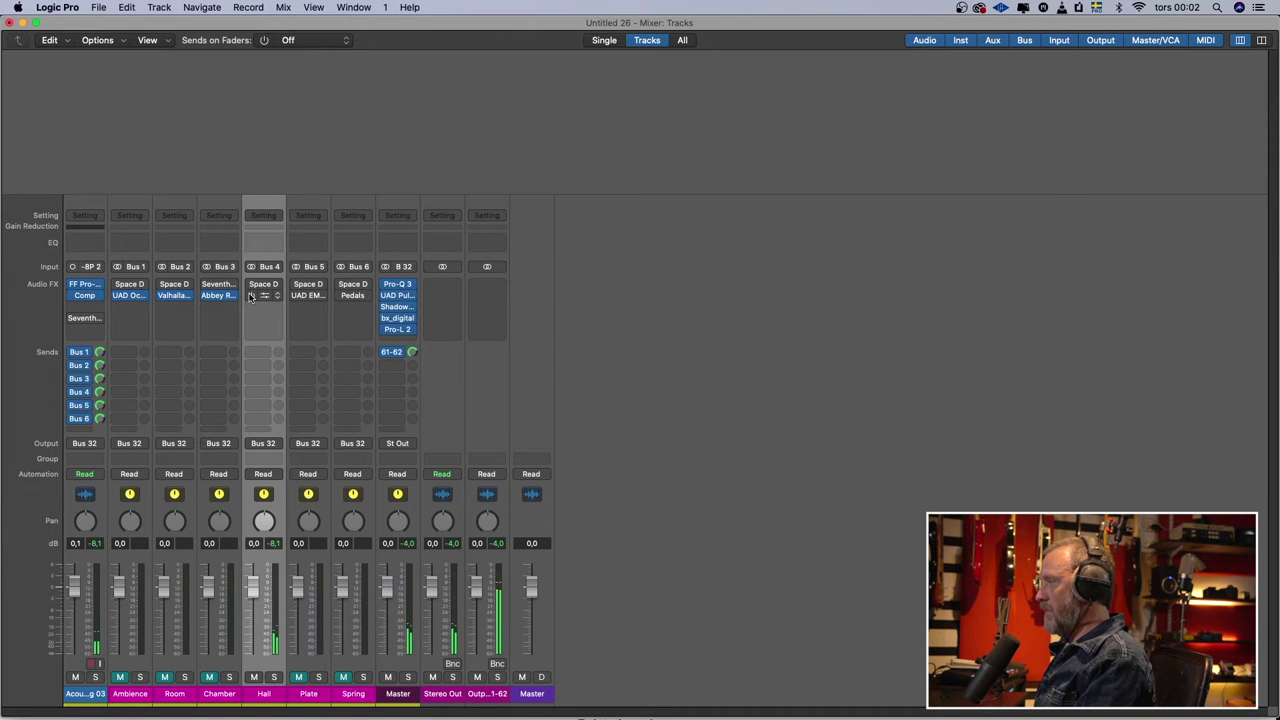
Audition Seventh Heaven's Large Hall on the Hall bus with its pre-delay raised to 115 ms, and mute the bus.
click(263, 298)
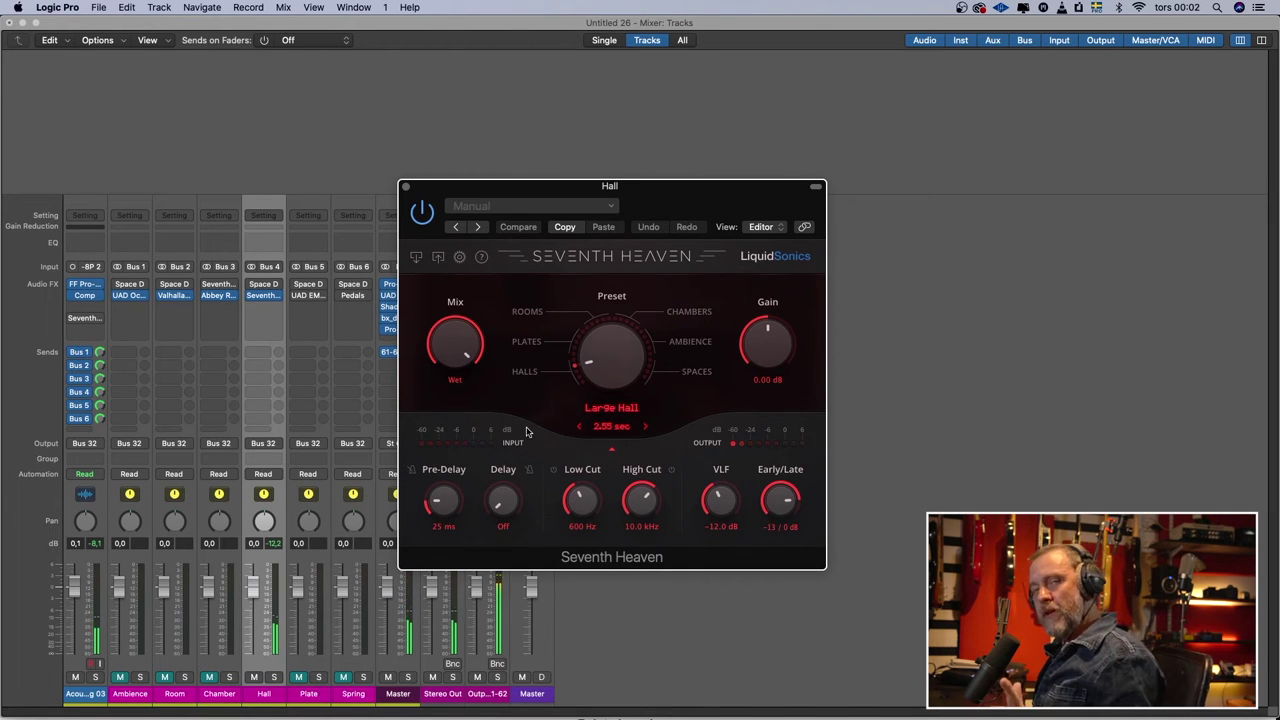
drag(441, 512, 446, 477)
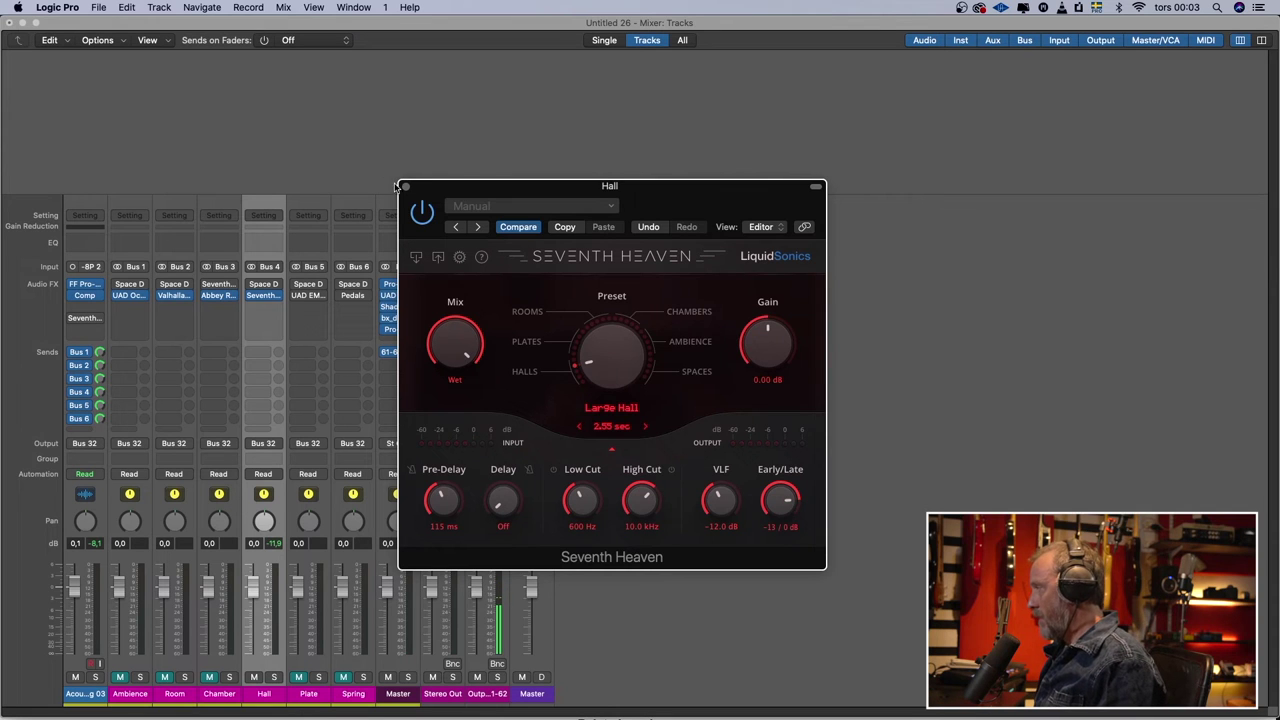
click(406, 188)
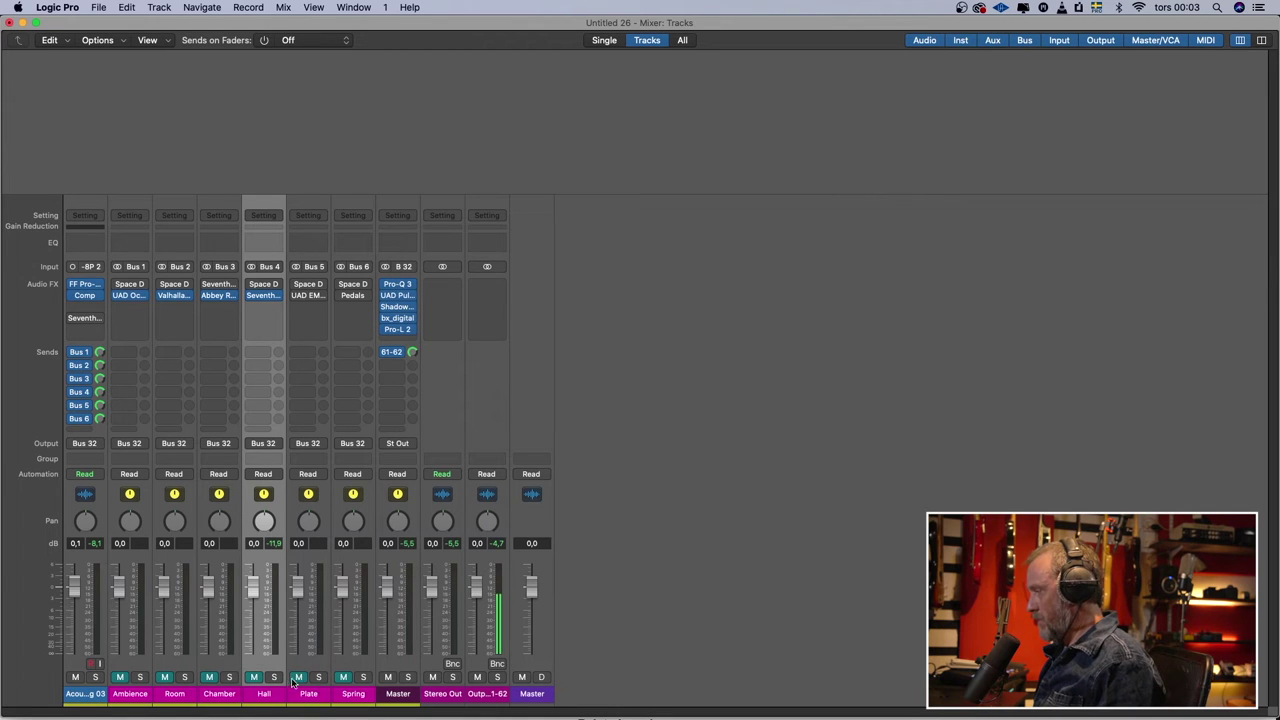
Unmute the Plate bus, audition Space Designer's NEVO EMT 140 1.5s, switch to UAD EMT 140, and mute the bus.
click(298, 679)
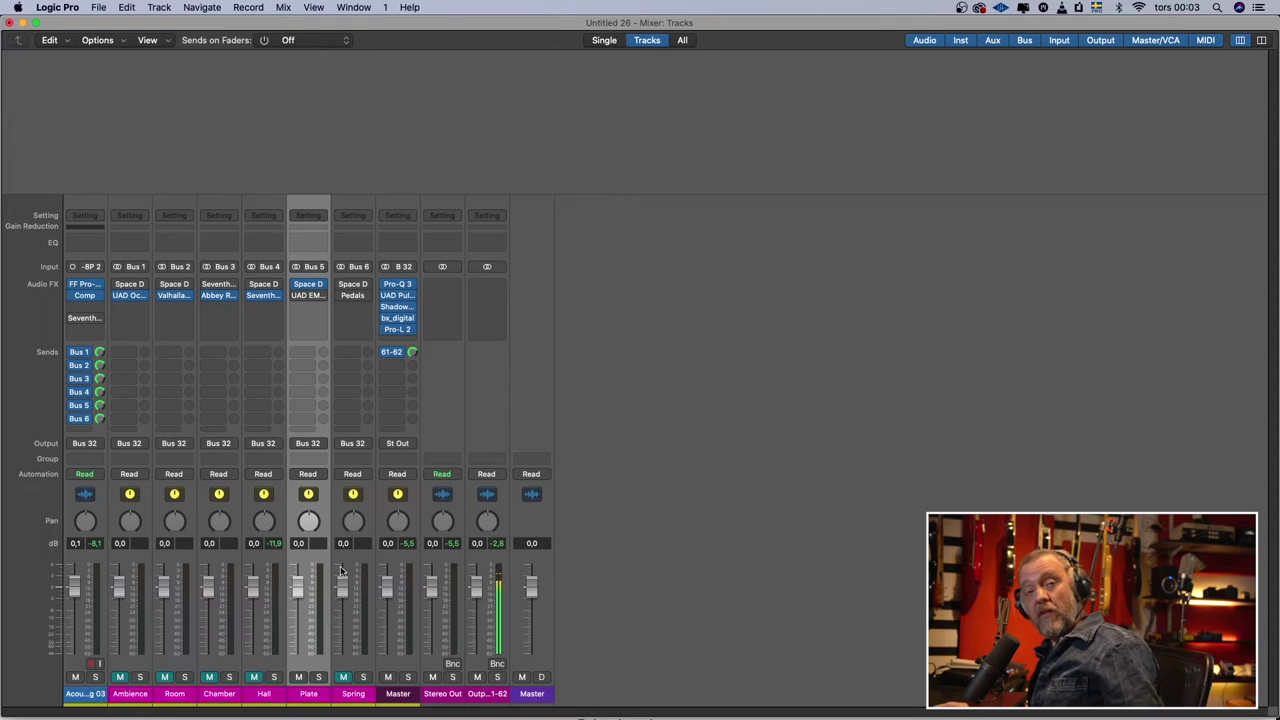
click(320, 287)
drag(657, 151, 591, 119)
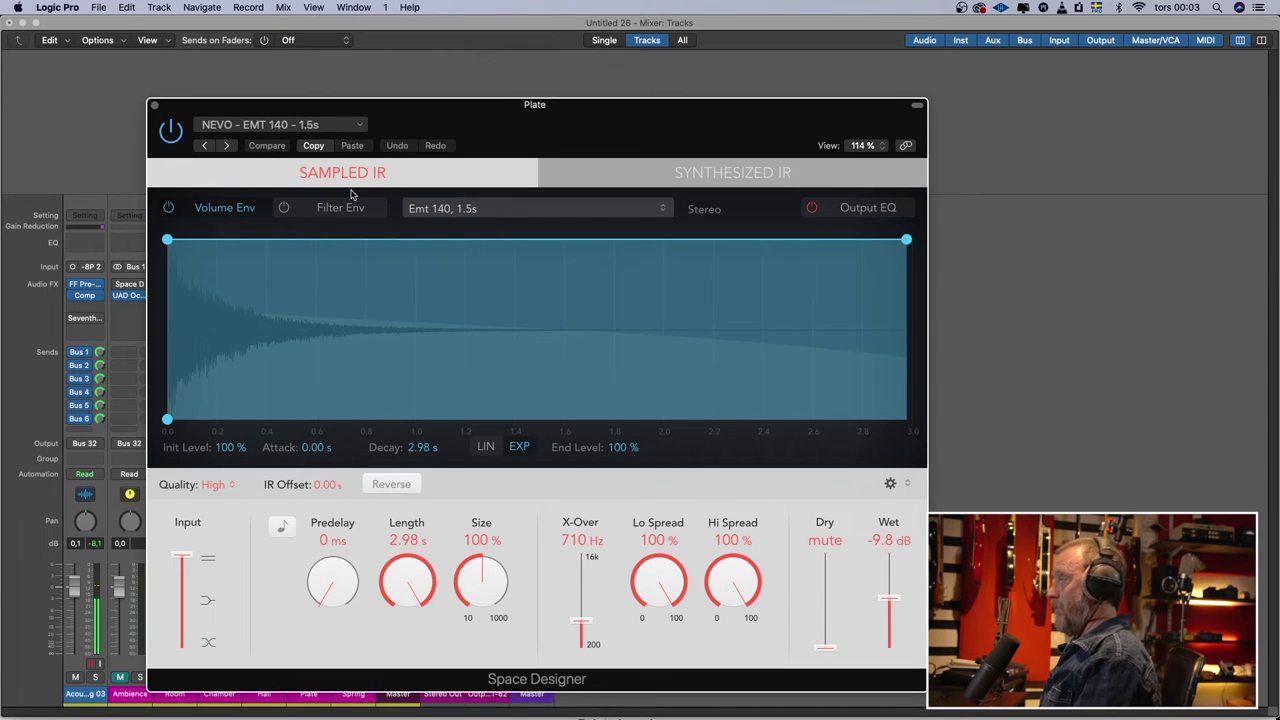
click(152, 105)
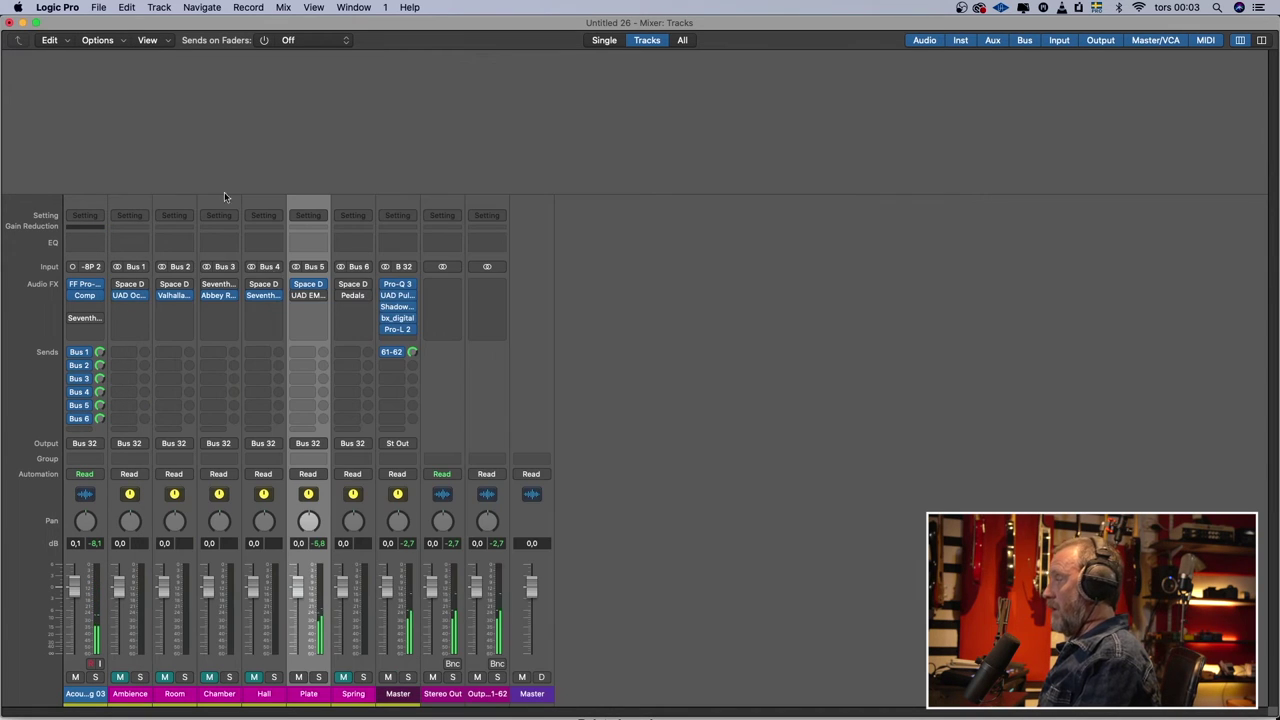
click(298, 295)
drag(595, 207, 452, 162)
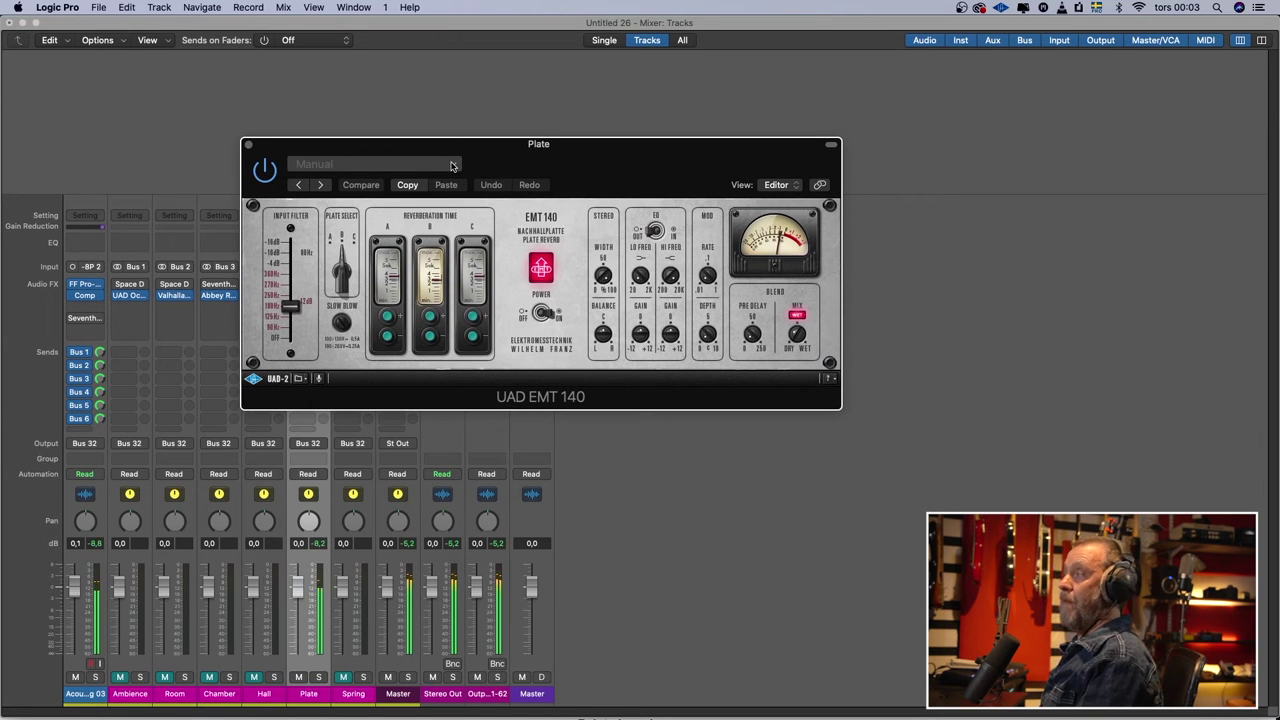
click(248, 144)
click(300, 678)
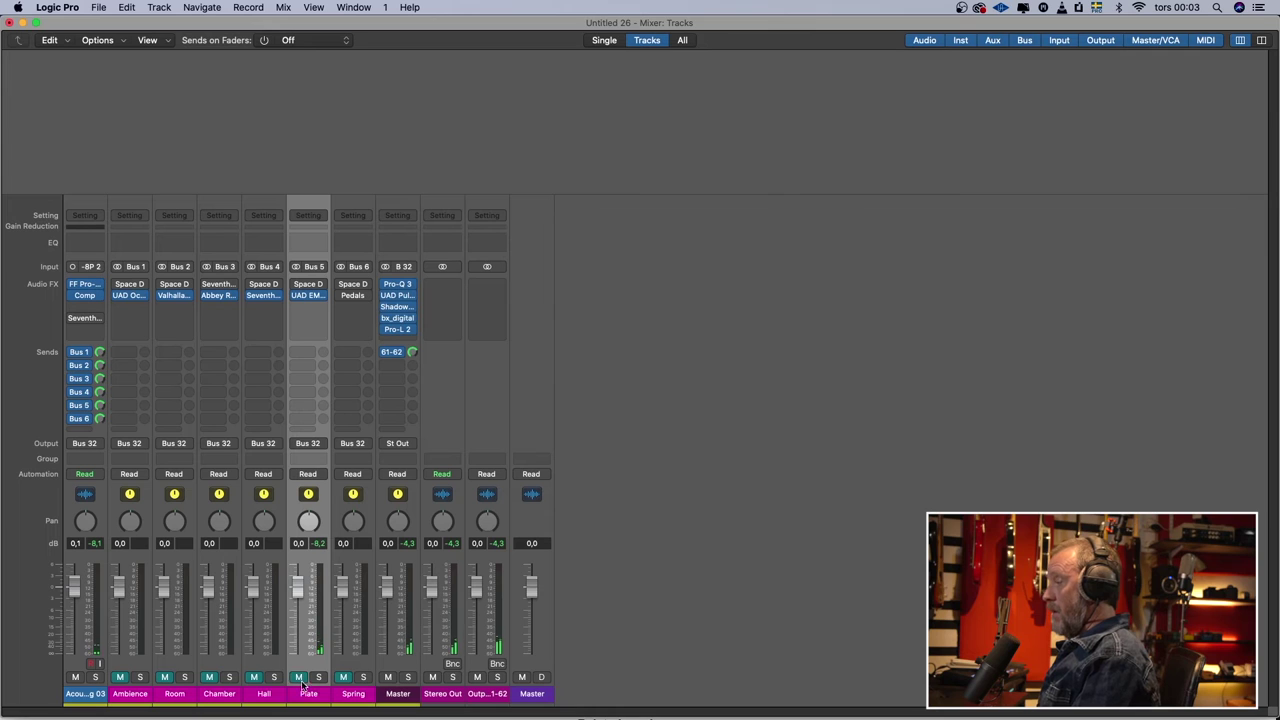
Unmute the Spring bus and audition Space Designer's NEVO BX20 Stereo 2.5s reverb.
click(345, 693)
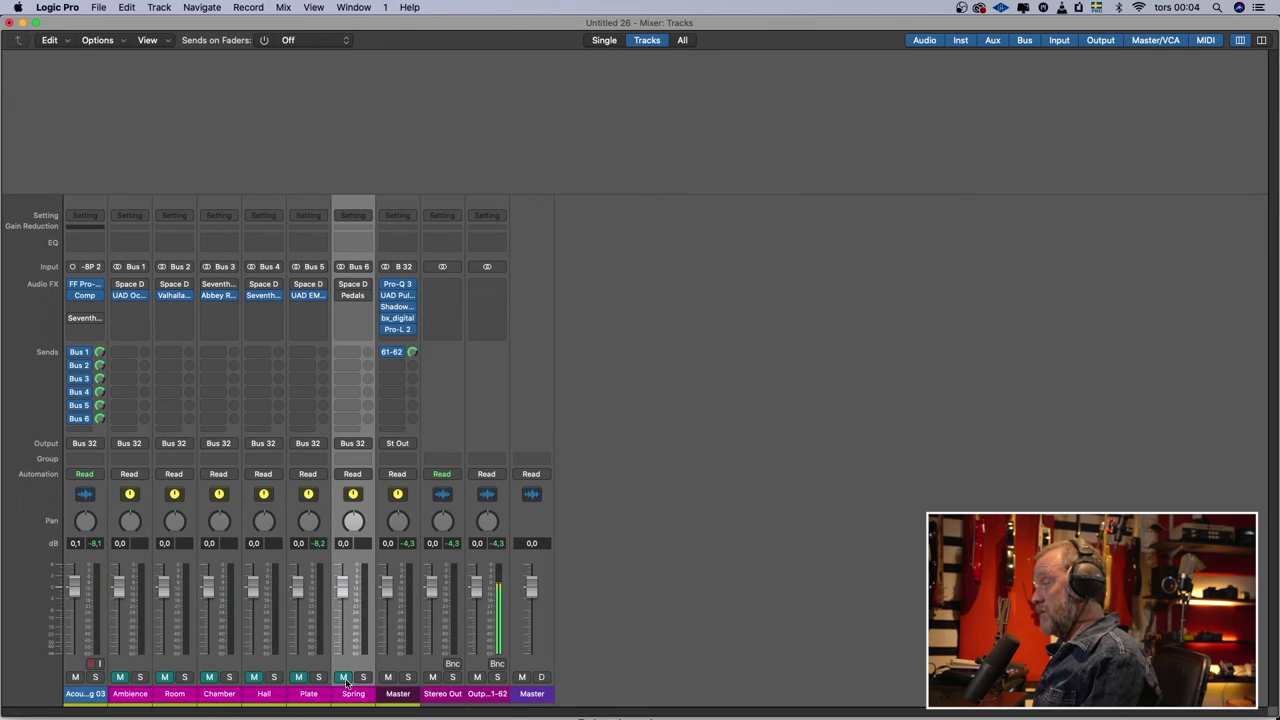
click(344, 678)
mouse_move(352, 287)
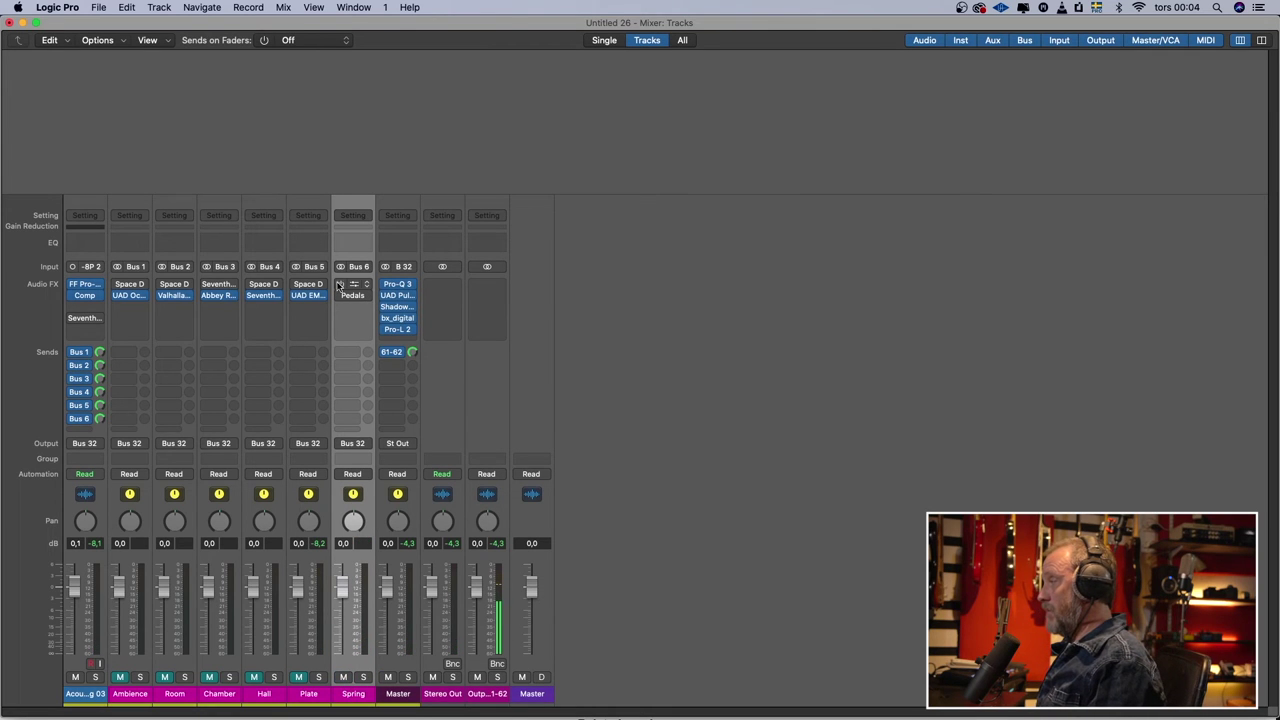
click(353, 290)
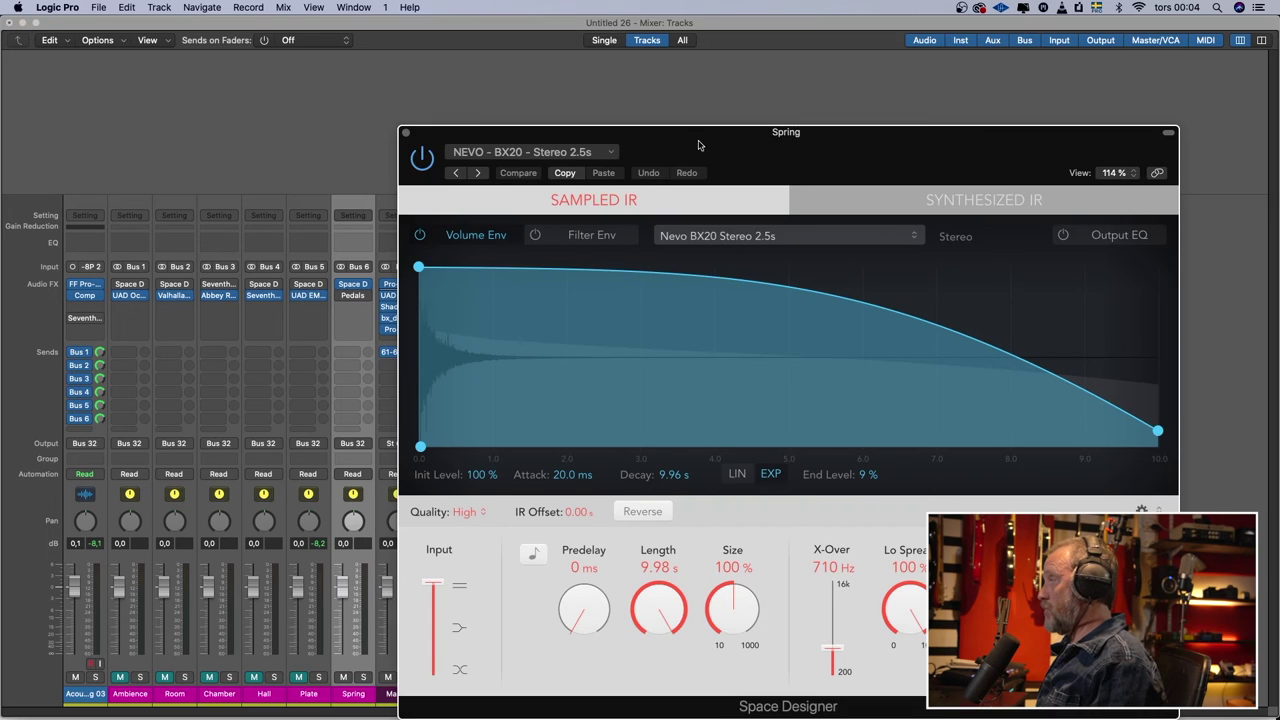
drag(699, 146, 503, 92)
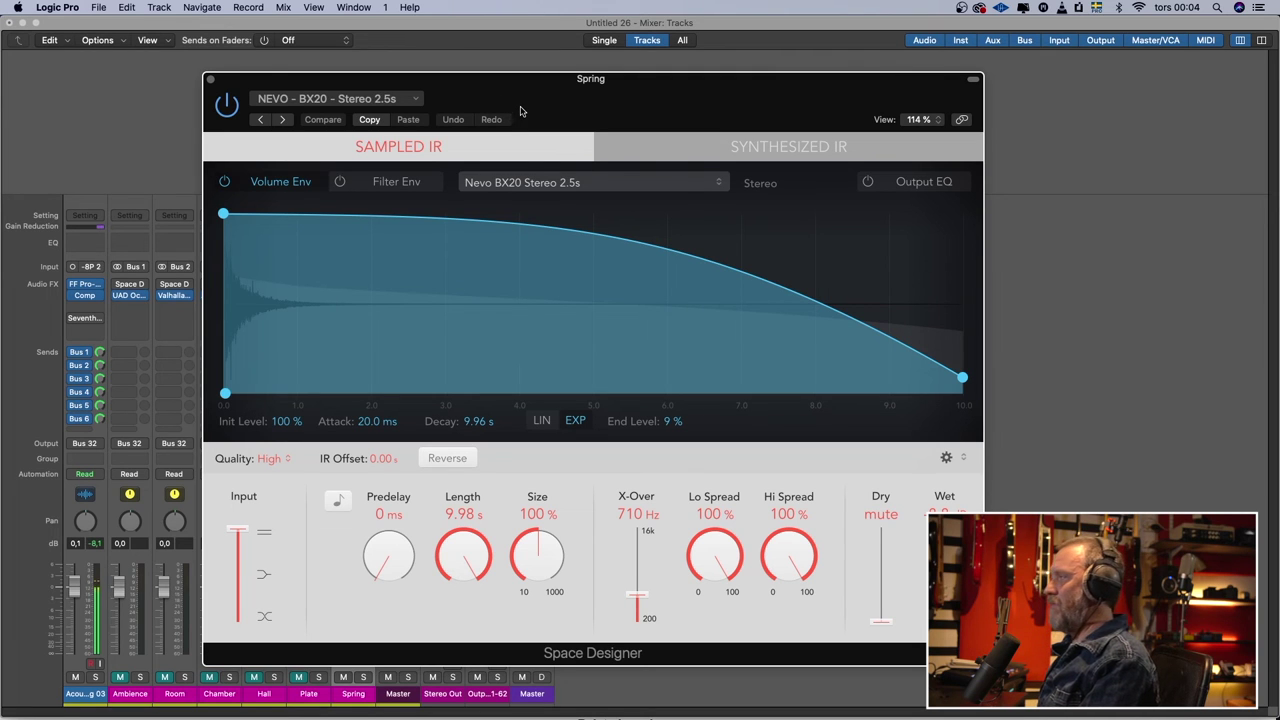
click(210, 79)
Switch the Spring bus to Pedalboard and display its Spring Box pedal clear of the channel strips.
mouse_move(340, 295)
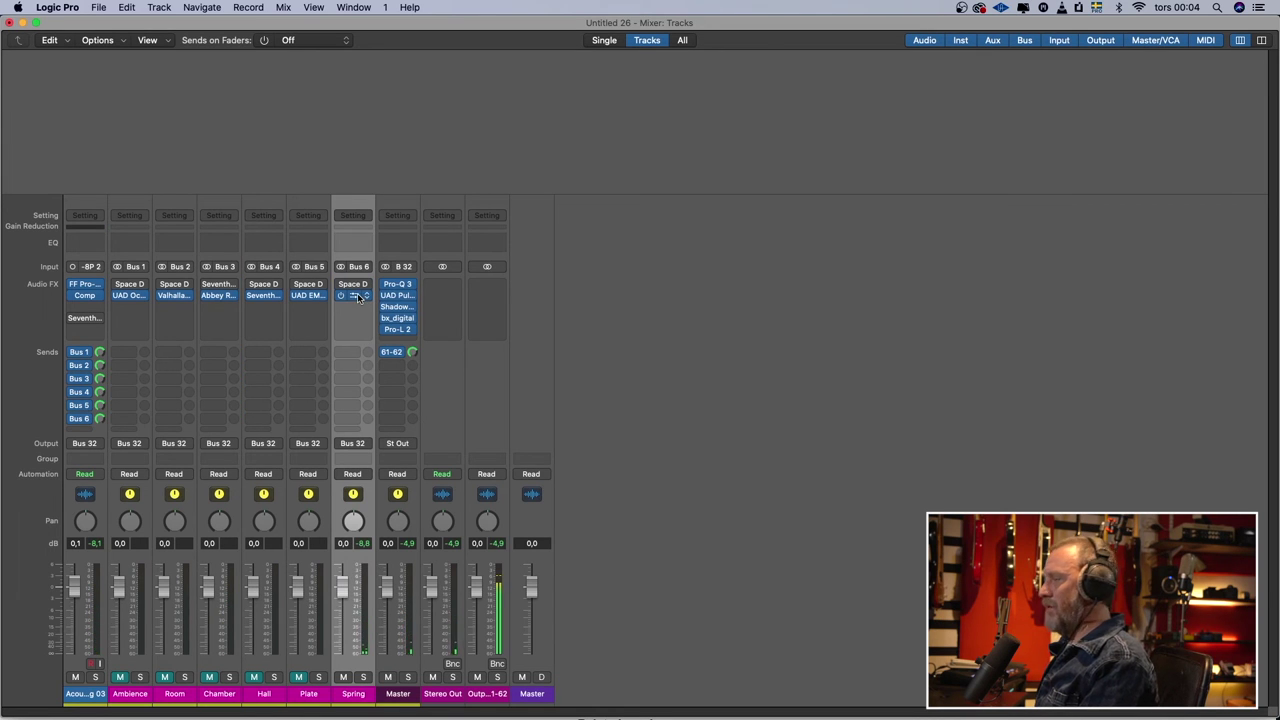
click(357, 298)
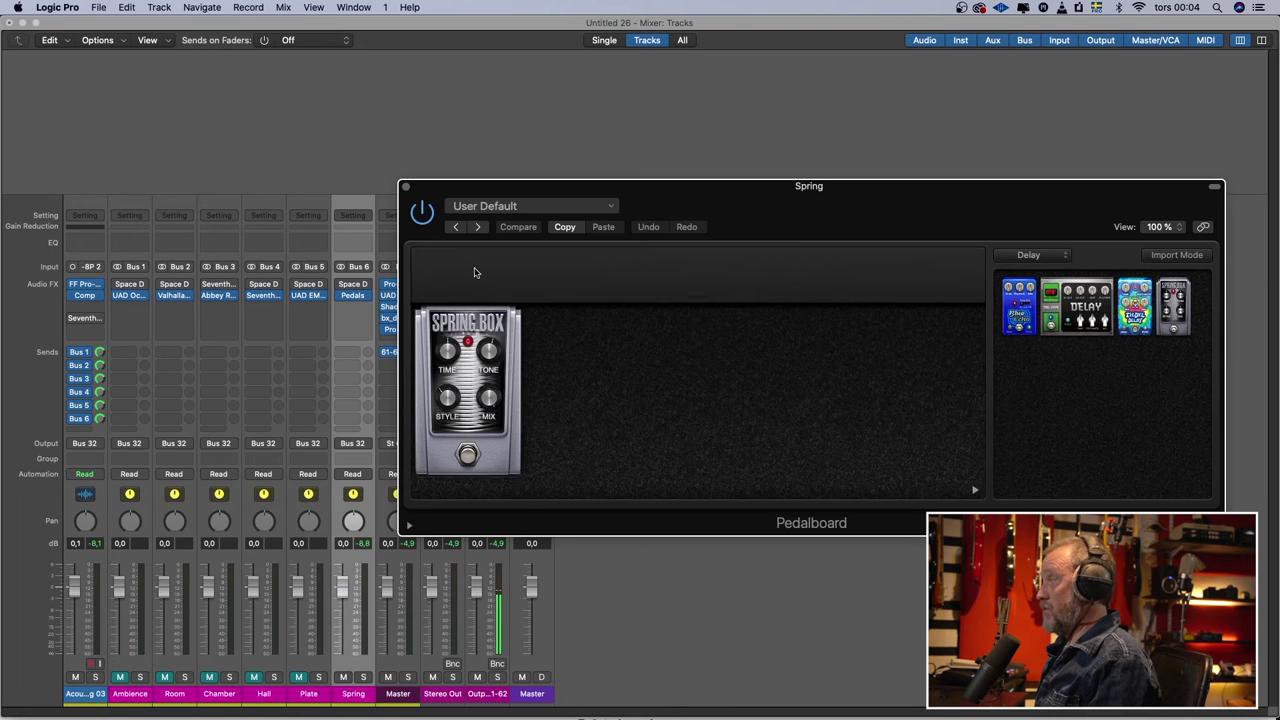
drag(714, 200, 510, 146)
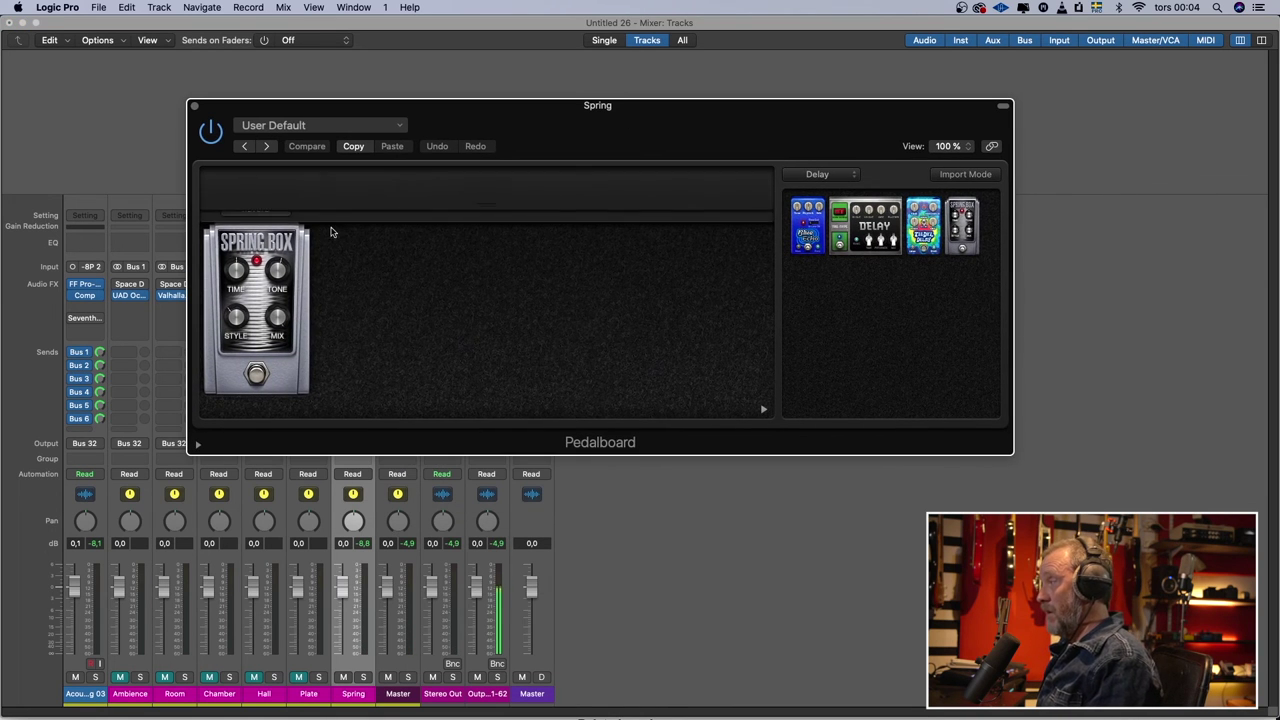